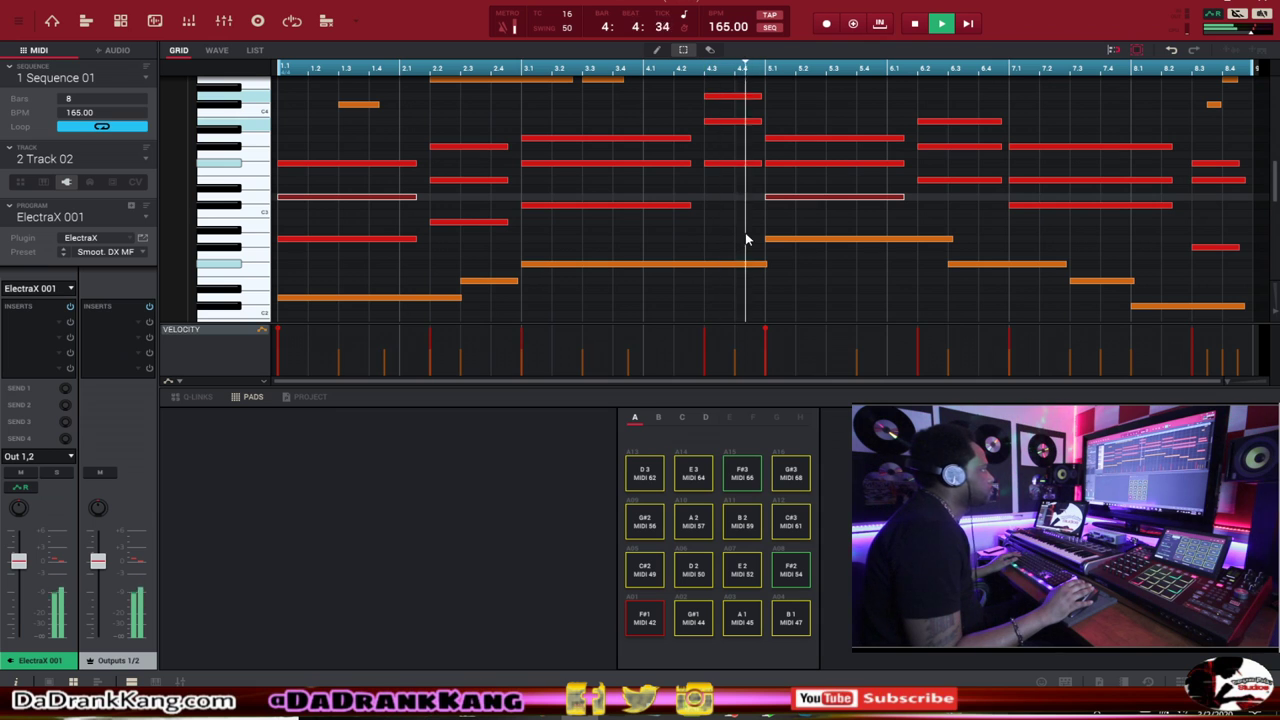
Play the sequence from the start and listen to the ElectraX melody, chords and bass notes
scroll(745, 232, "up", 2)
scroll(484, 245, "down", 1)
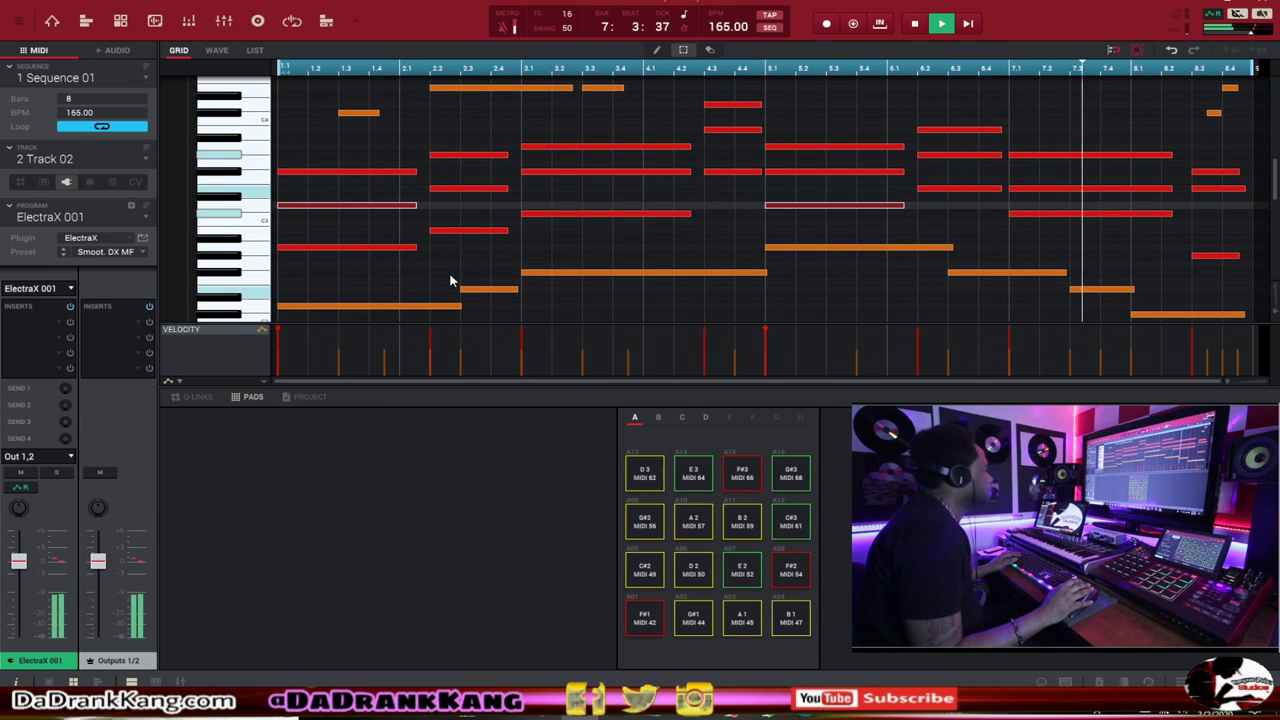
scroll(411, 254, "up", 1)
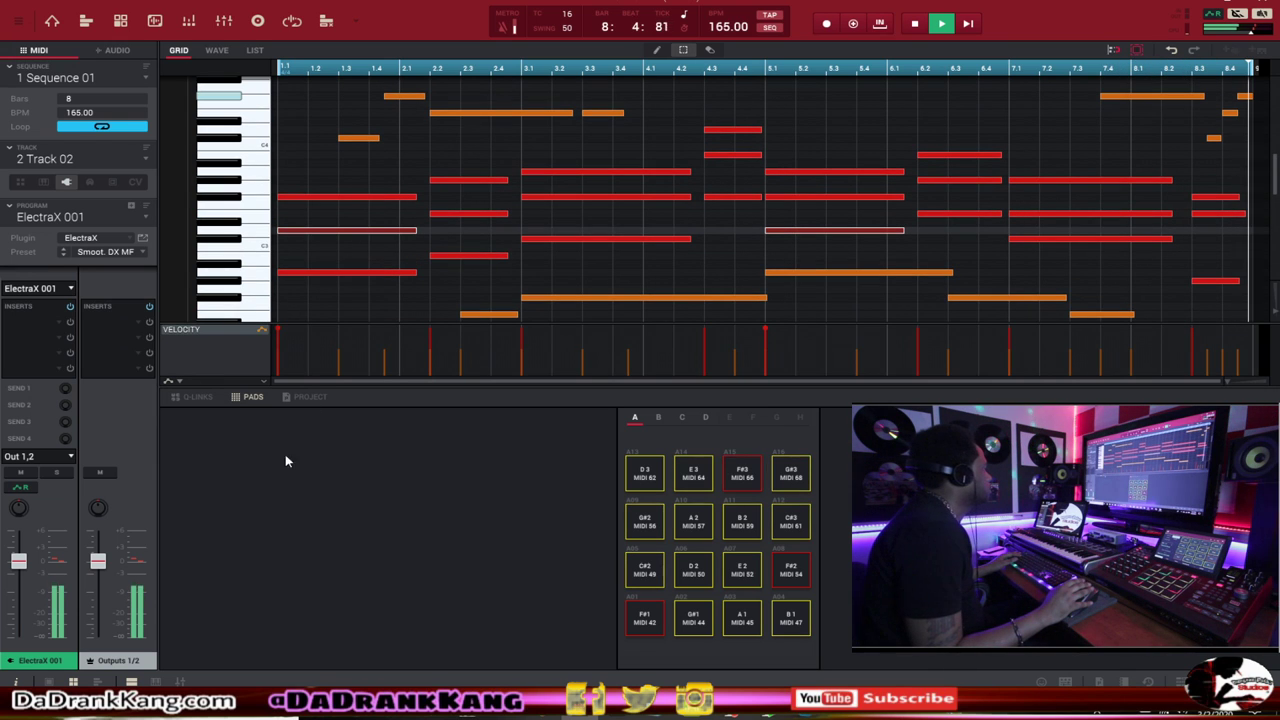
key("space")
key("space")
scroll(713, 262, "down", 1)
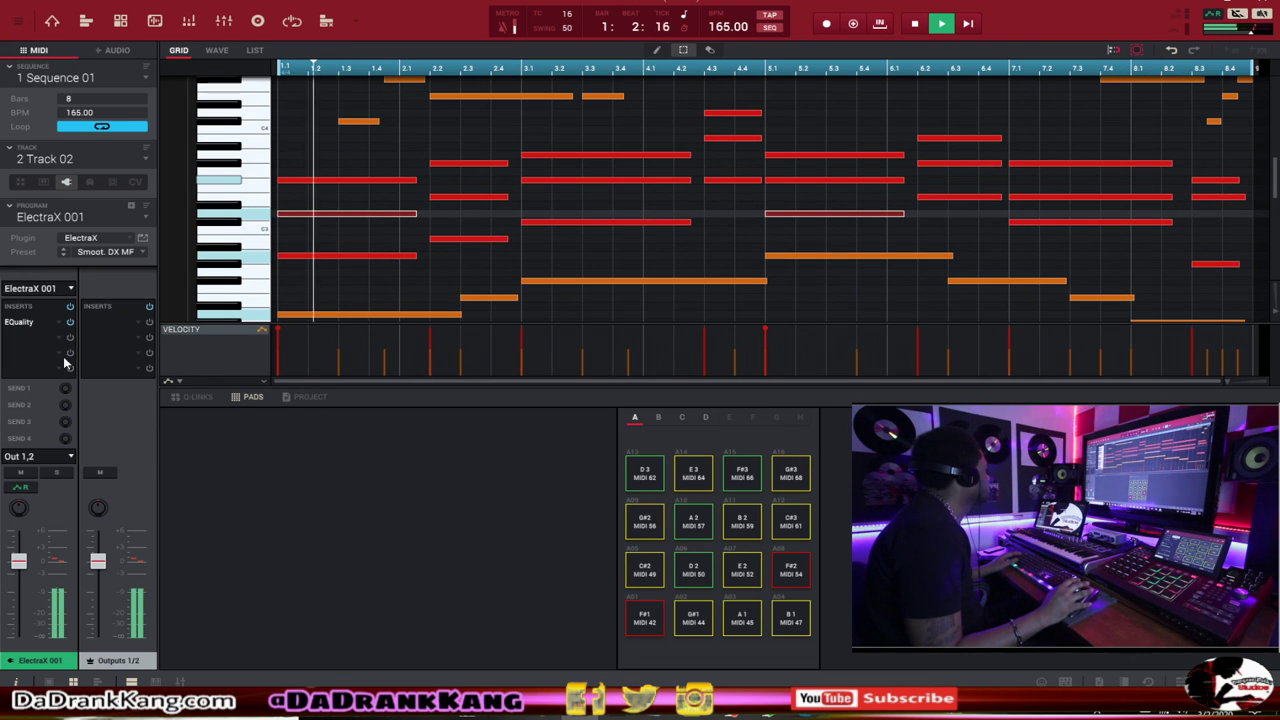
Open the ElectraX track's EQuality insert with its analyser shown and enable a high-pass filter to cut the low end
left_click(20, 322)
left_click(515, 91)
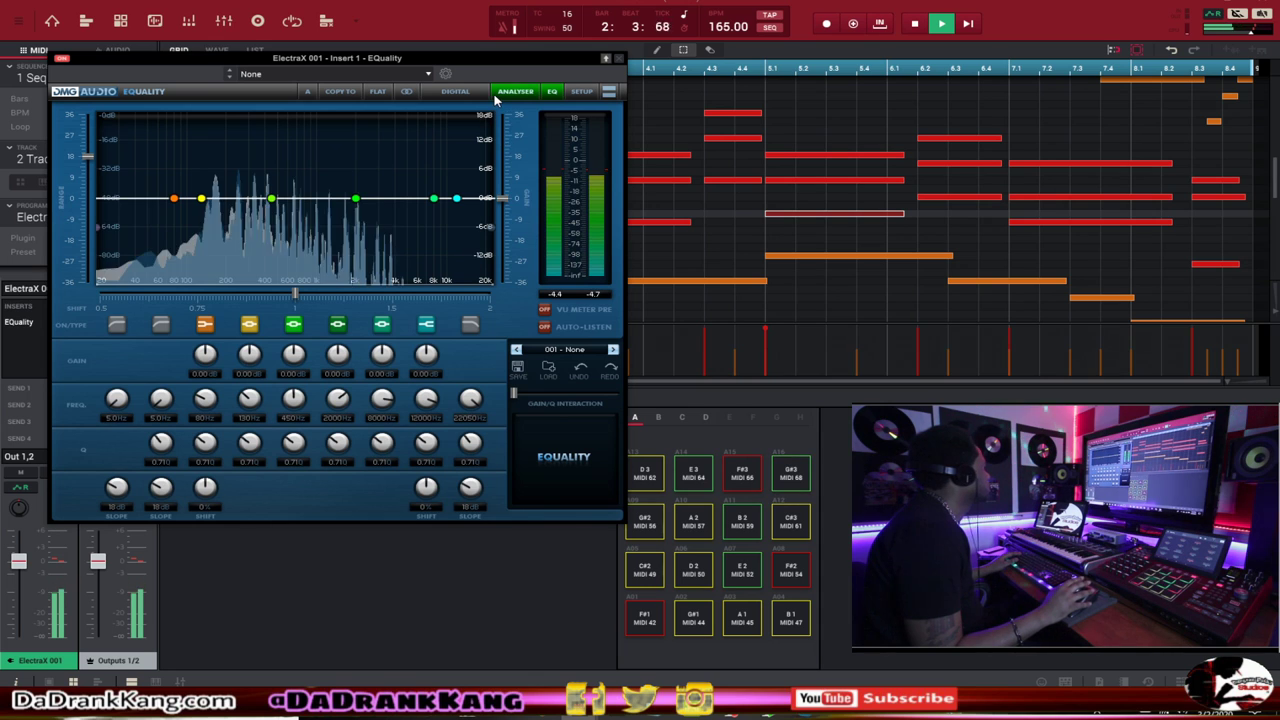
left_click(160, 325)
left_click_drag(100, 199, 252, 238)
Cut the high shelf about 9 dB near 6650 Hz, dip about 2 dB near 1490 Hz and fine-tune the high-pass to about 193 Hz
left_click_drag(456, 200, 423, 232)
left_click_drag(356, 200, 341, 208)
scroll(341, 208, "up", 5)
left_click_drag(236, 232, 235, 229)
scroll(228, 228, "up", 2)
scroll(235, 229, "down", 1)
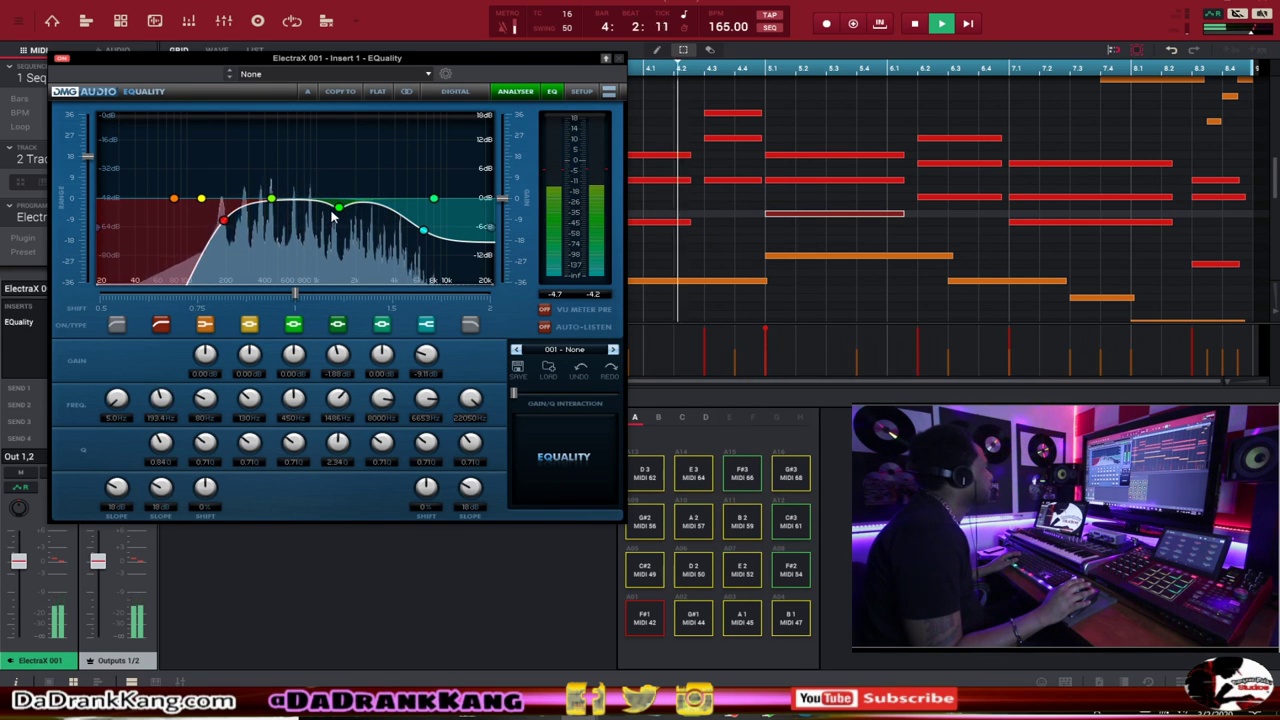
key("Escape")
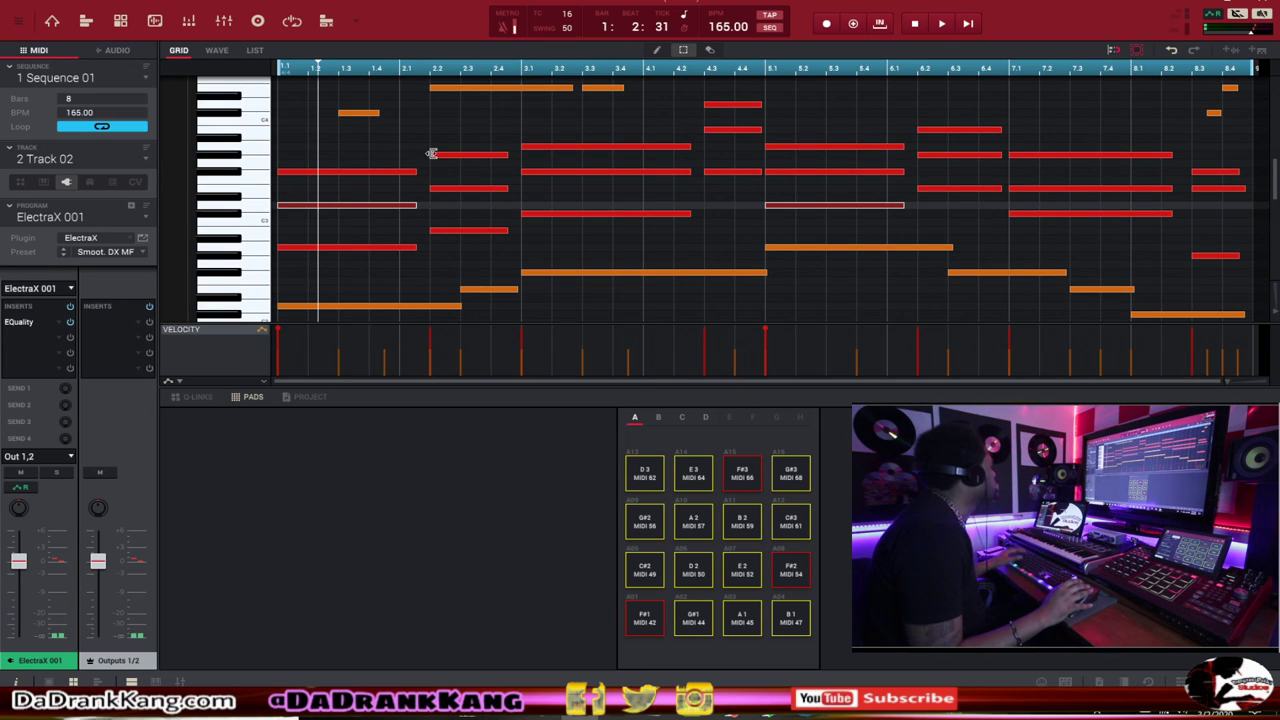
Load Omnisphere on Track 03 with the Bell - Fruits patch from the JRHITMAKER Summer bank and close the plugin window
scroll(556, 234, "up", 2)
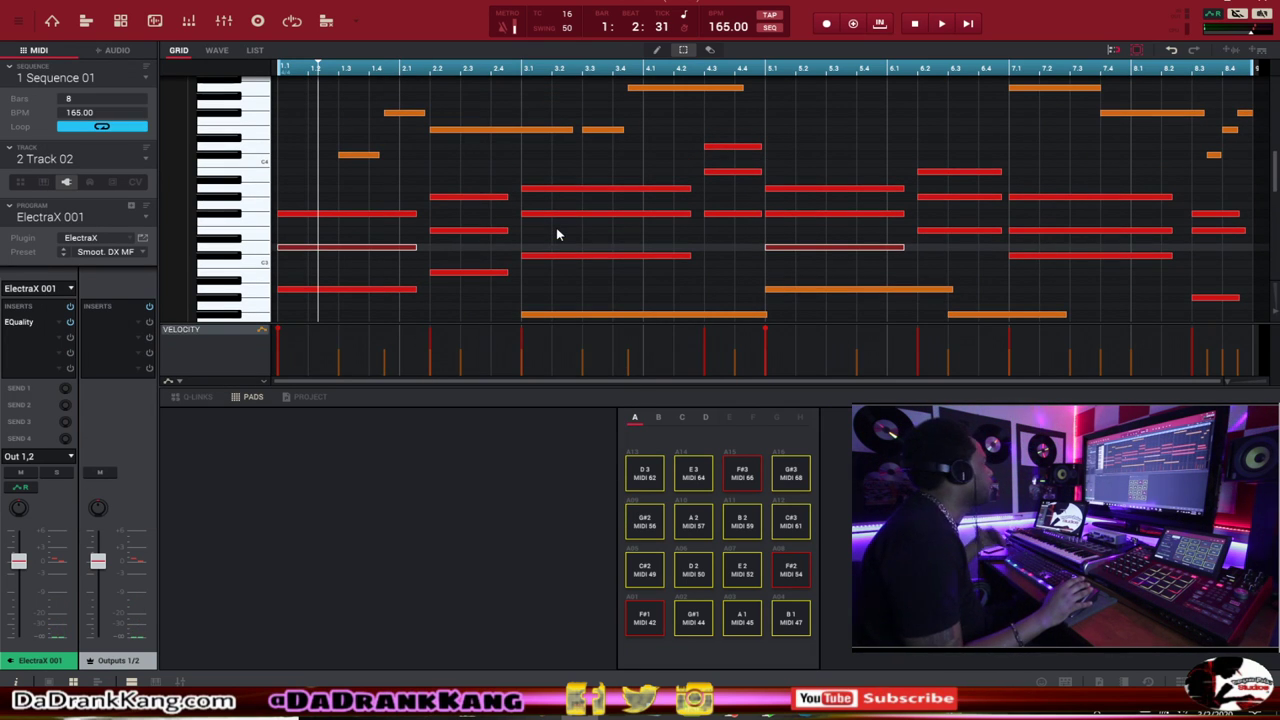
scroll(437, 191, "up", 2)
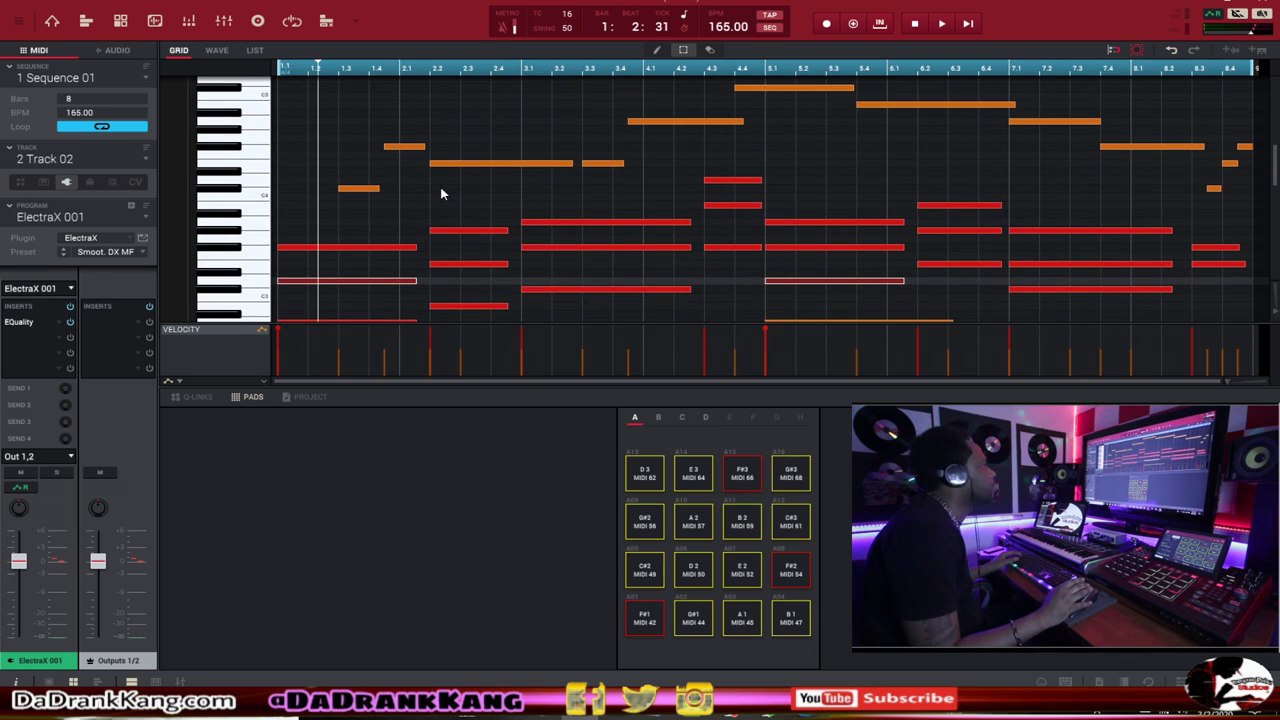
scroll(408, 195, "down", 1)
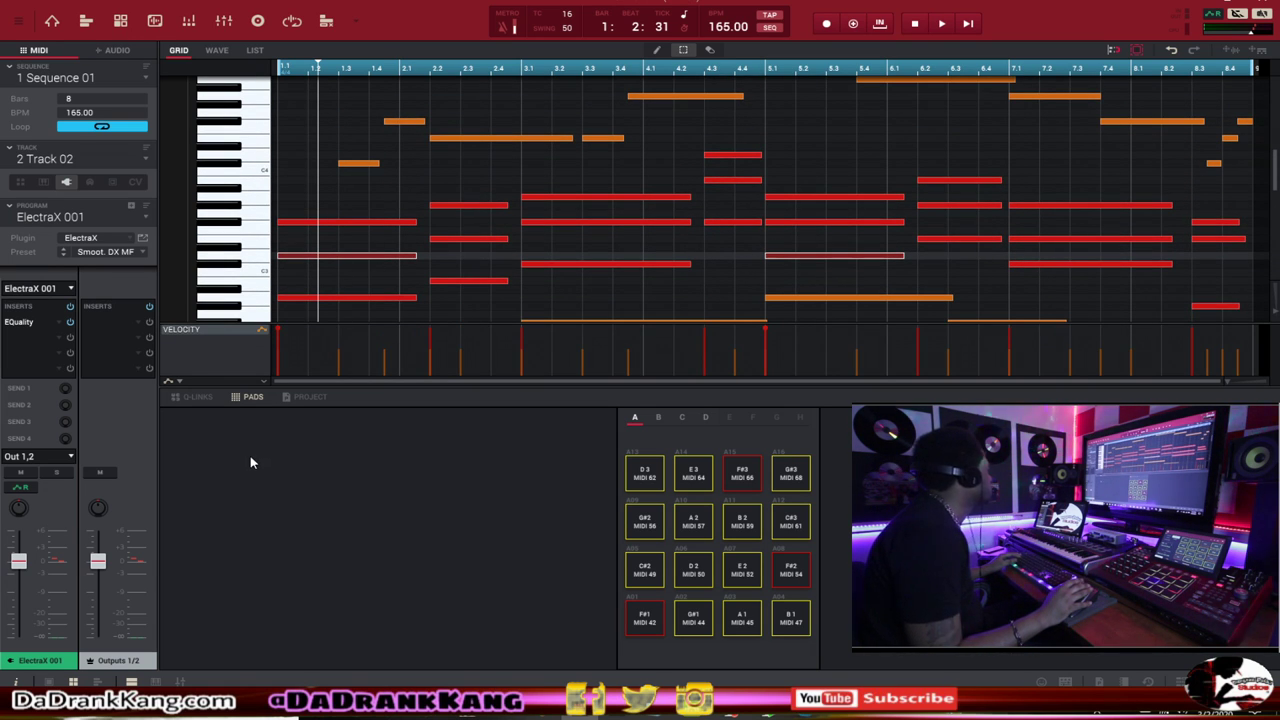
left_click(143, 241)
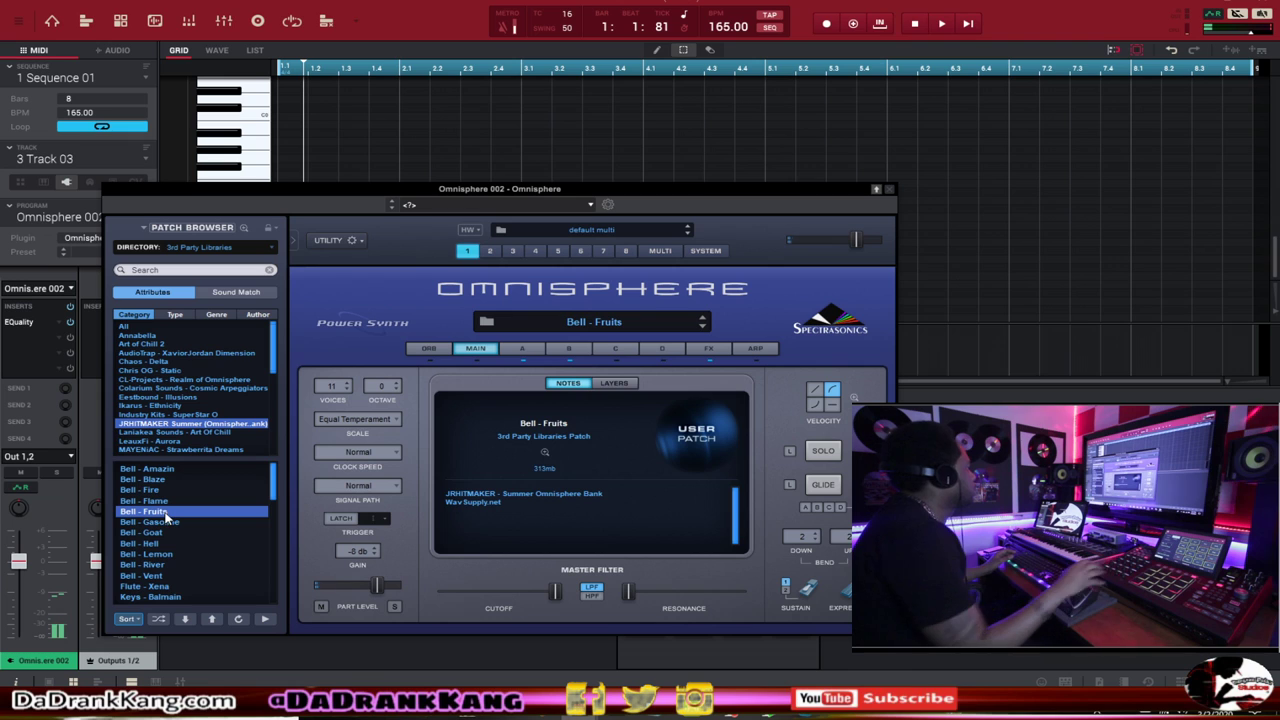
left_click(887, 190)
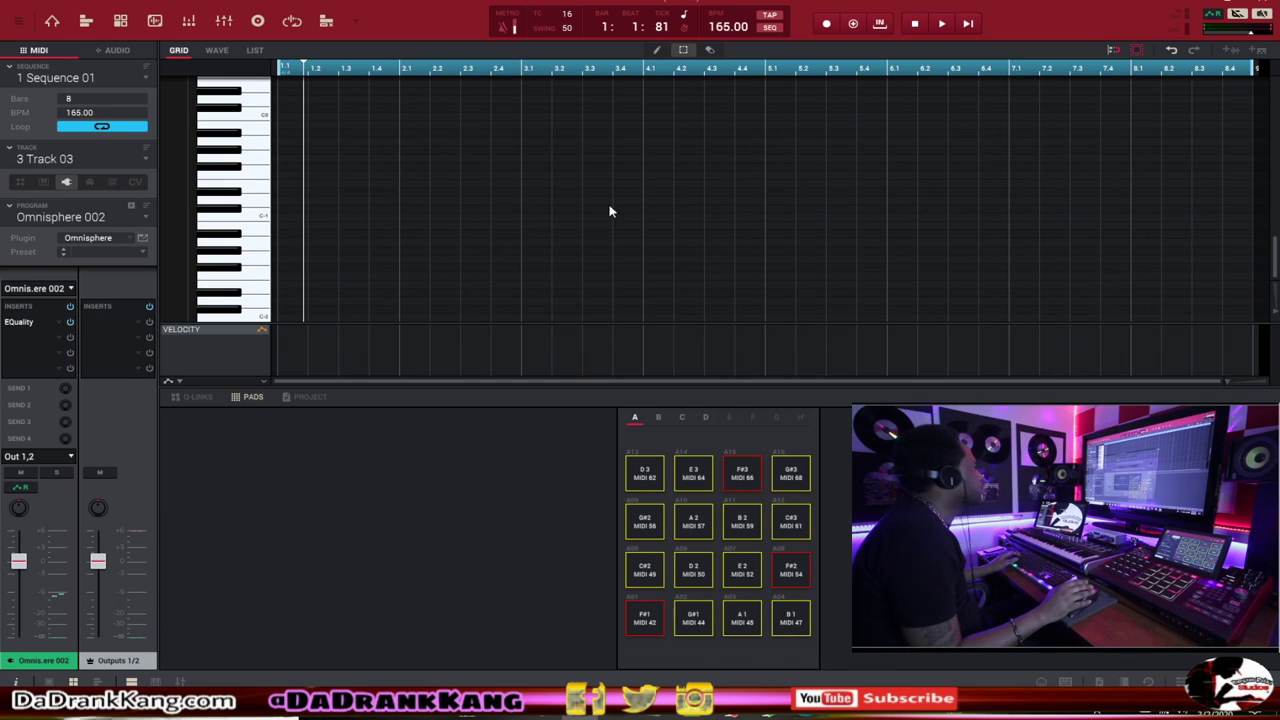
Copy all ElectraX notes on Track 02 and return the playhead to the start of the sequence
key("e")
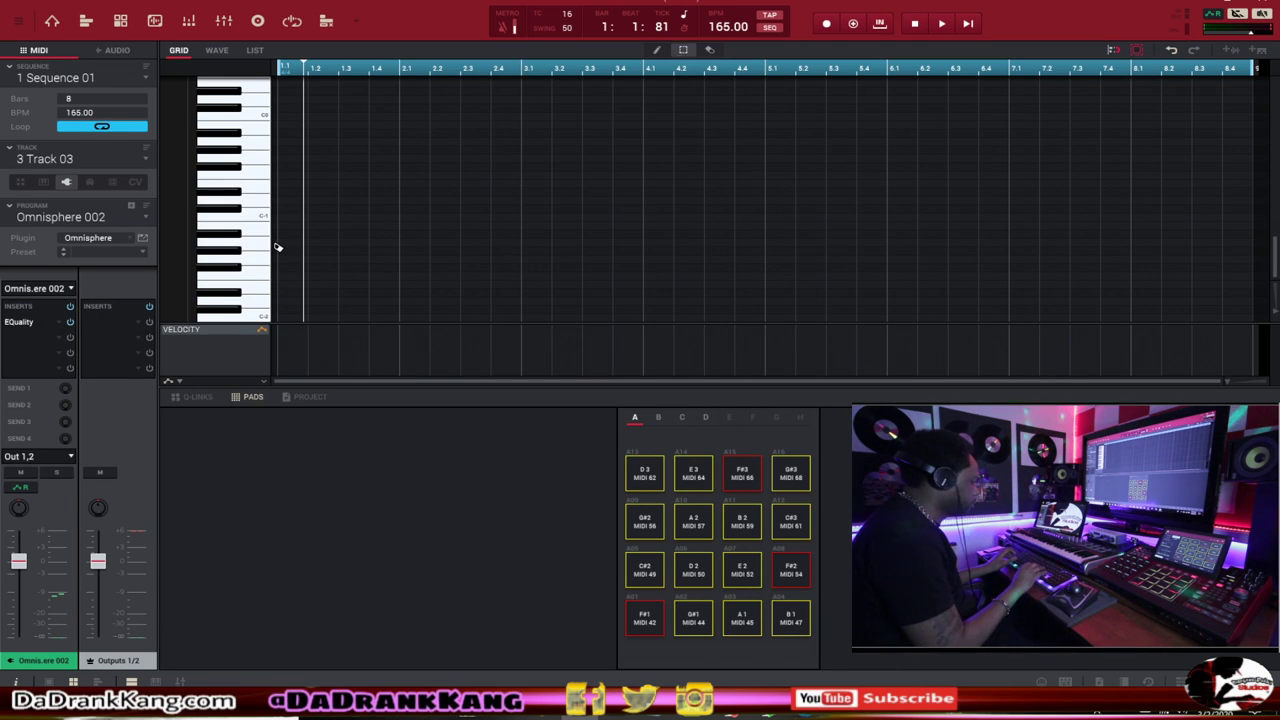
key("minus")
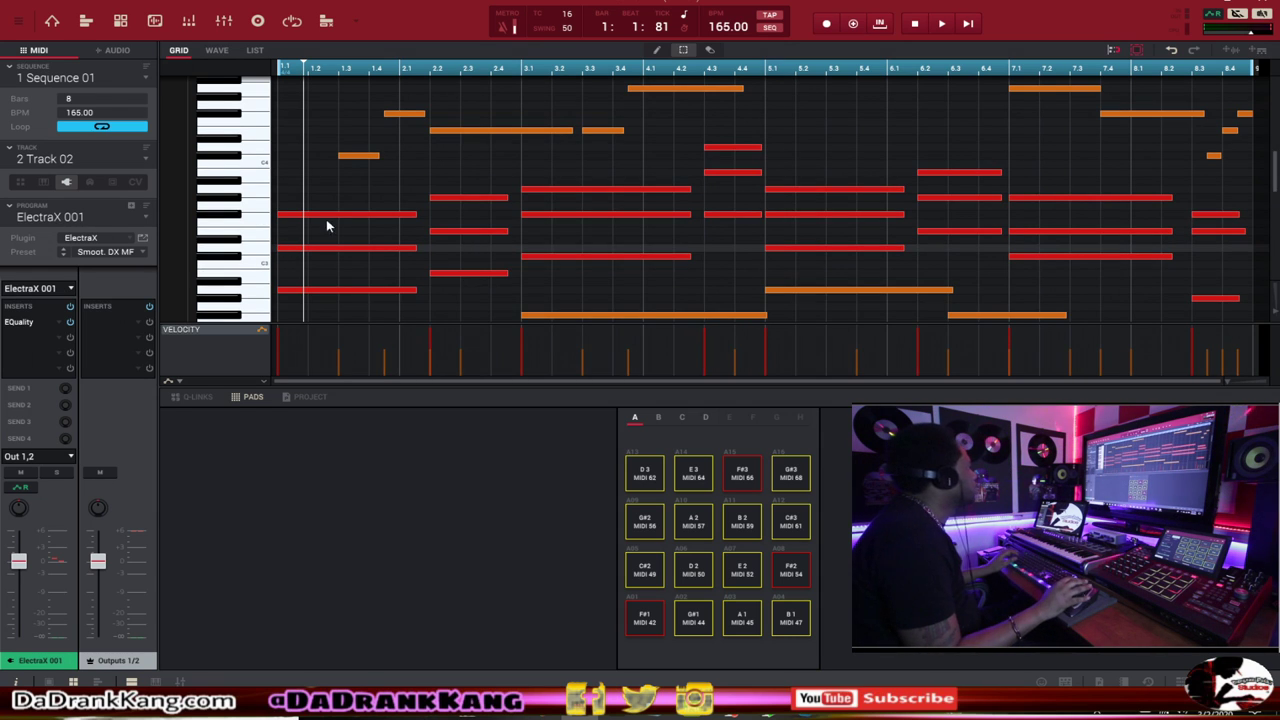
key("ctrl+a")
scroll(483, 177, "down", 1)
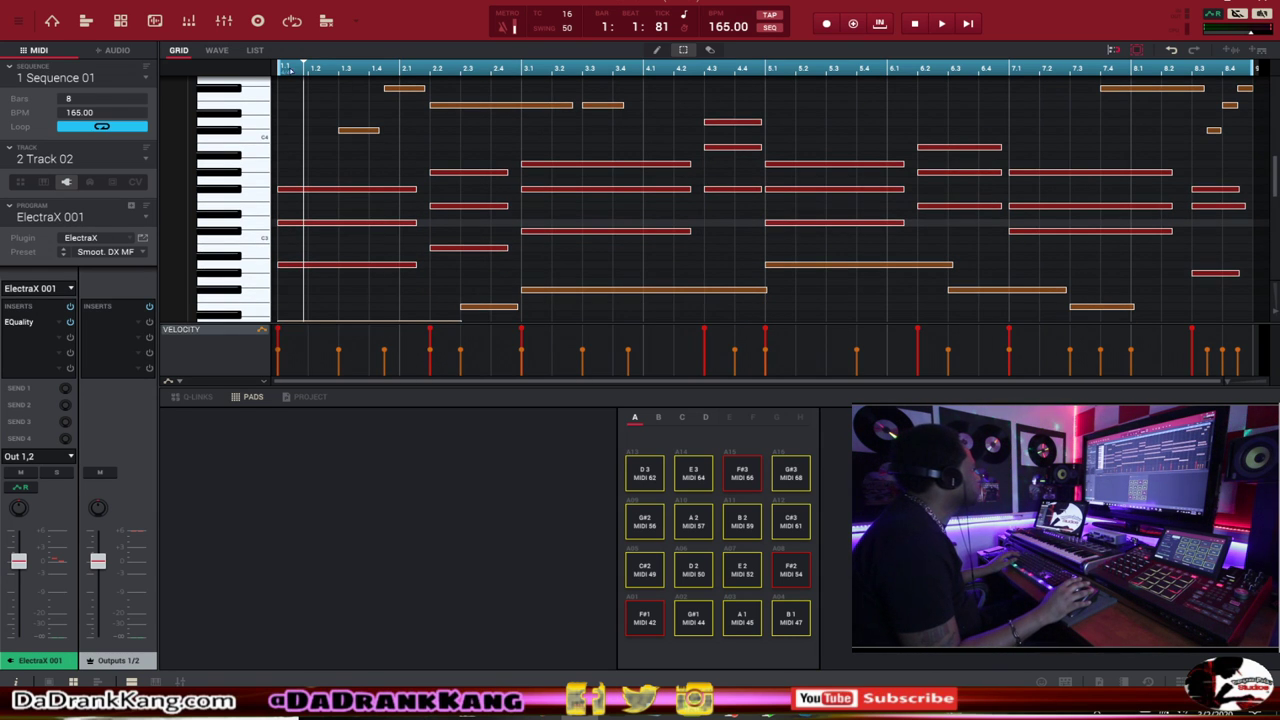
left_click(284, 67)
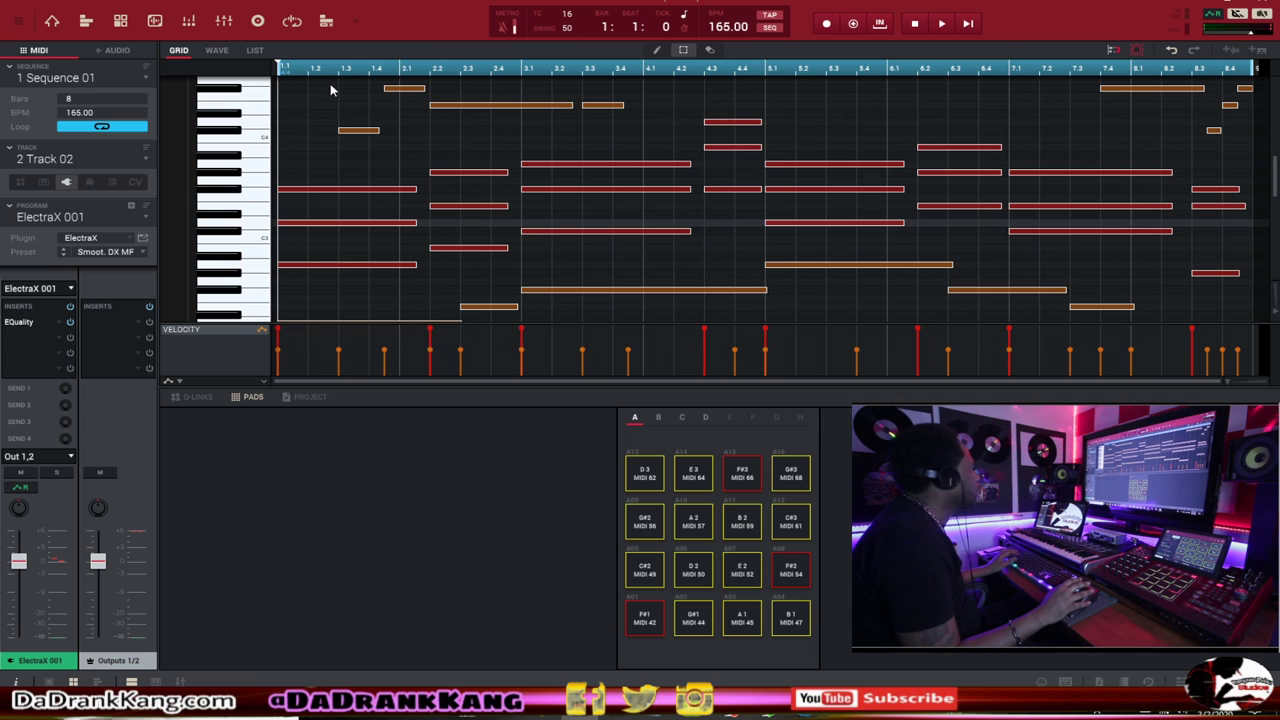
key("e")
scroll(357, 99, "up", 1)
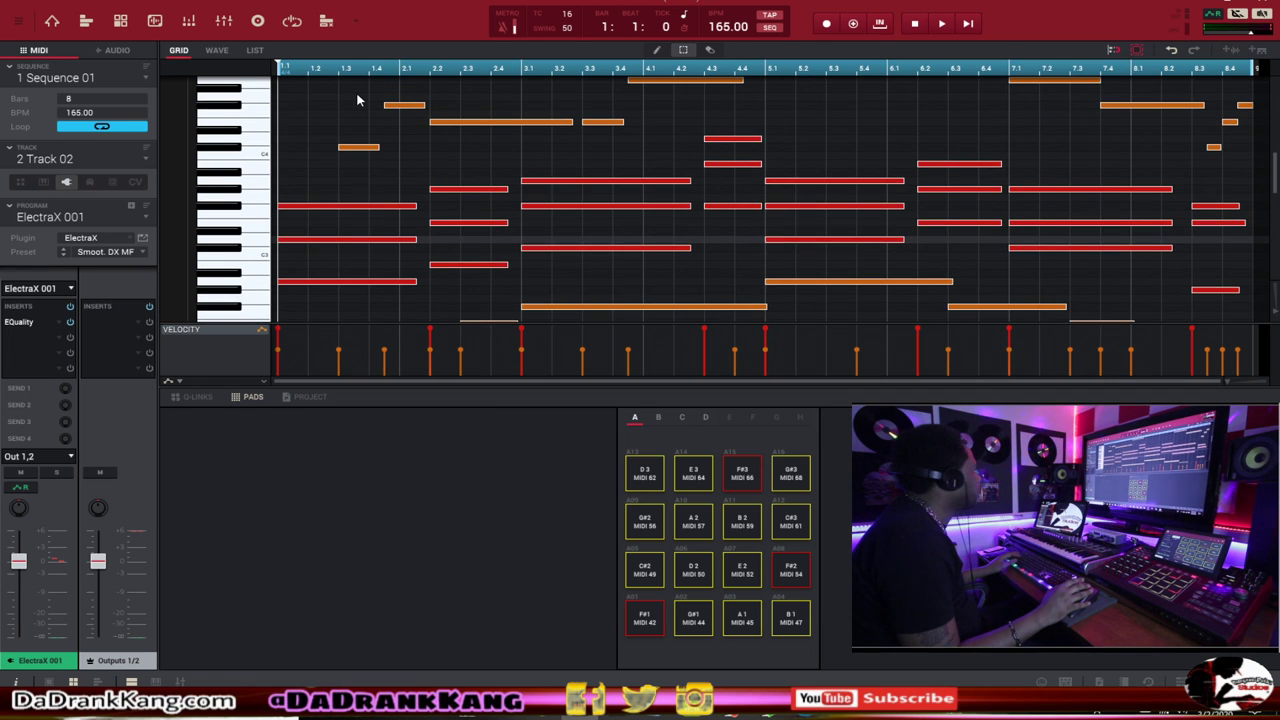
Paste the copied notes into the Omnisphere track, Track 03, at the start of the sequence
key("e")
key("Down")
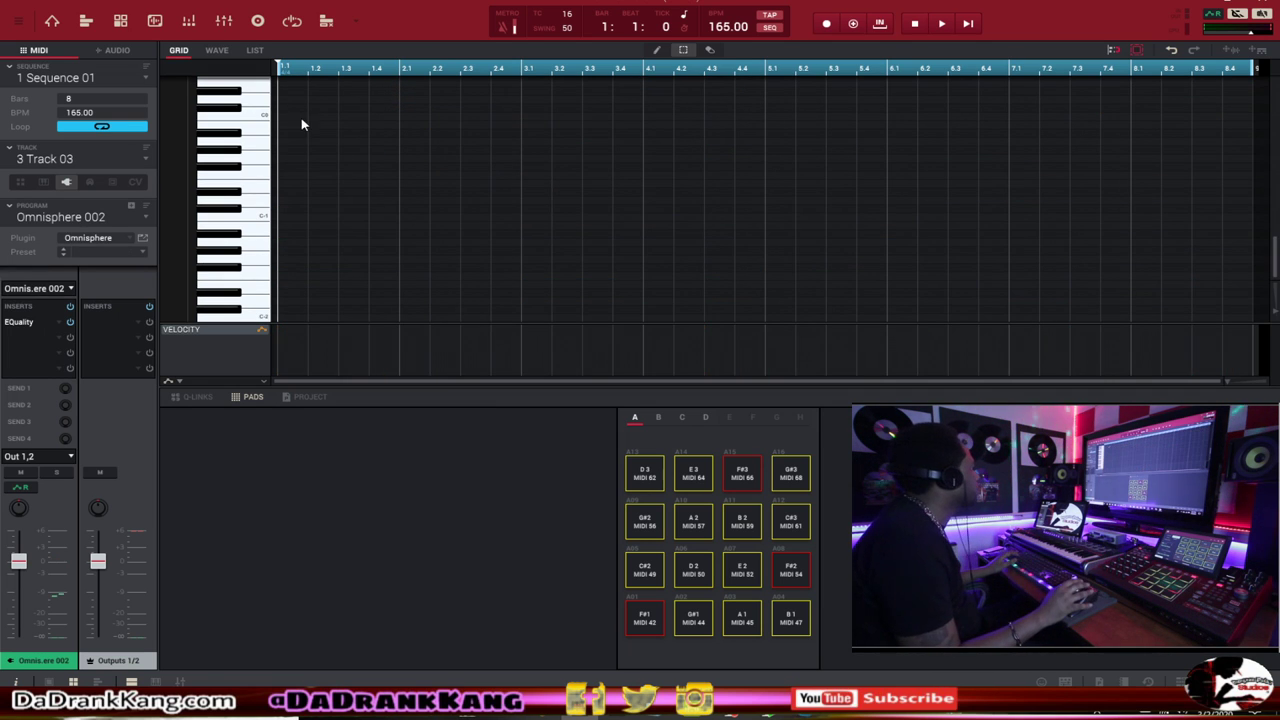
key("e")
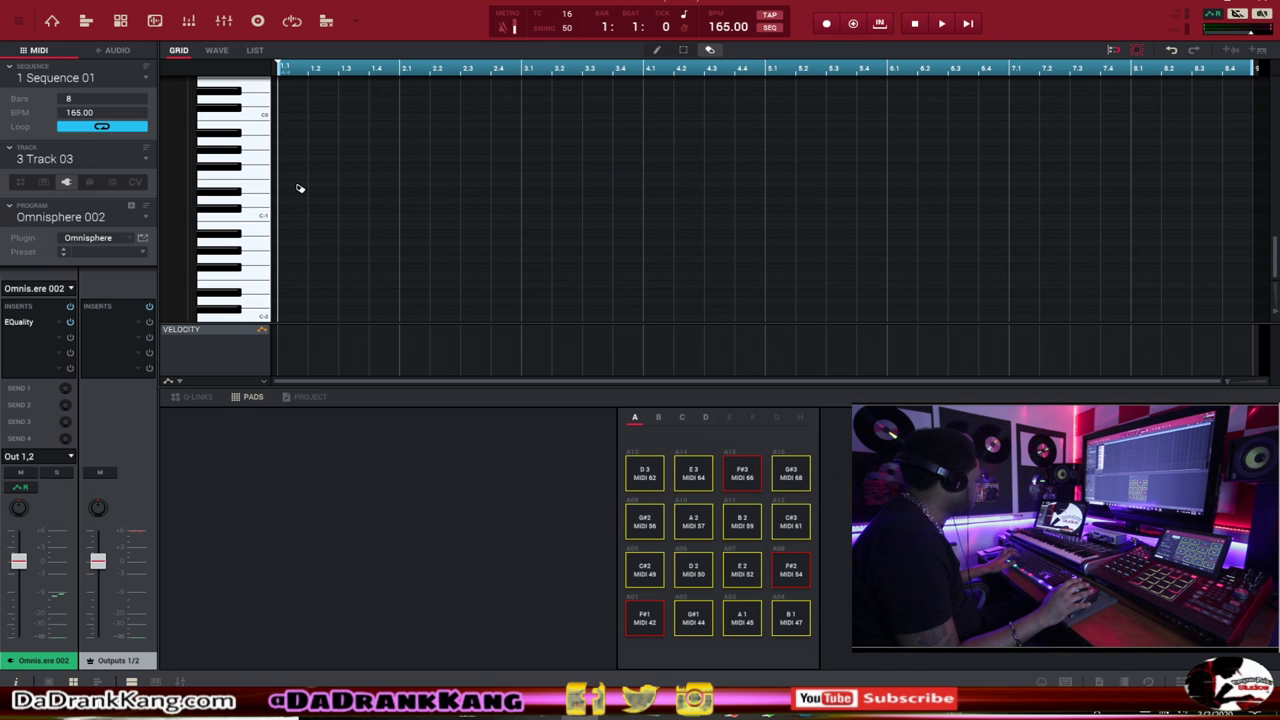
key("ctrl+v")
scroll(297, 185, "up", 2)
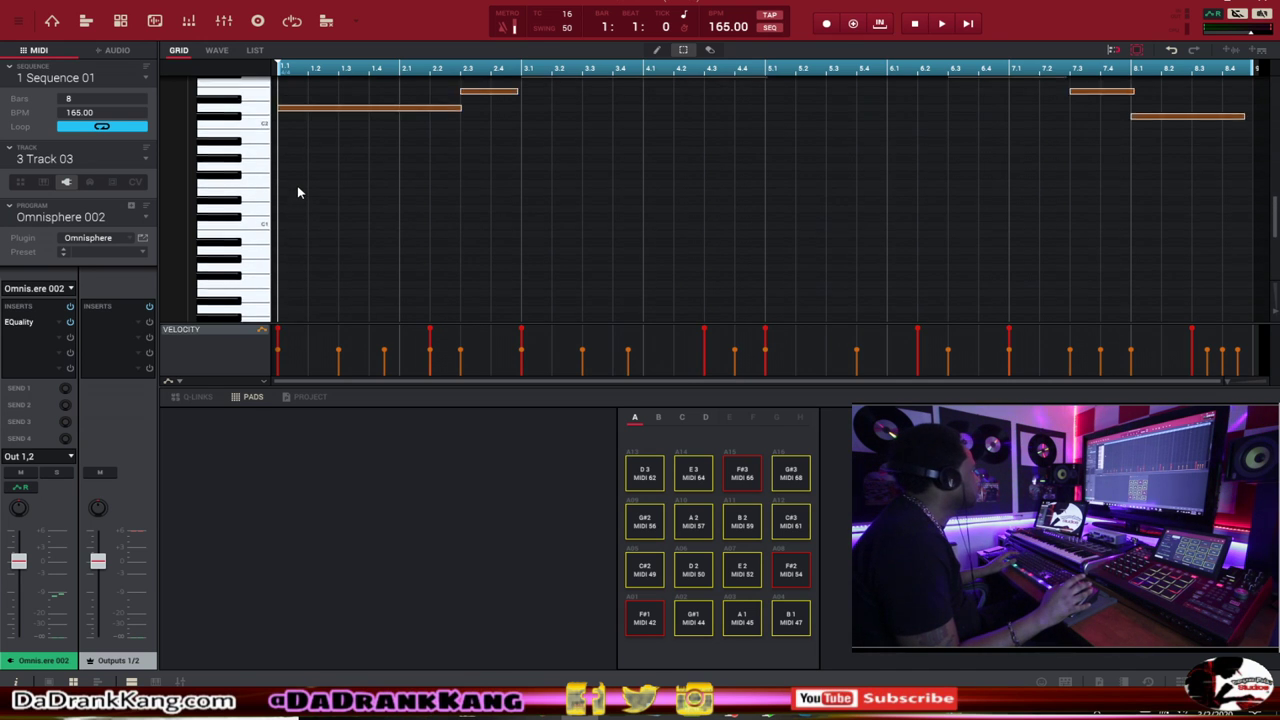
scroll(297, 185, "up", 3)
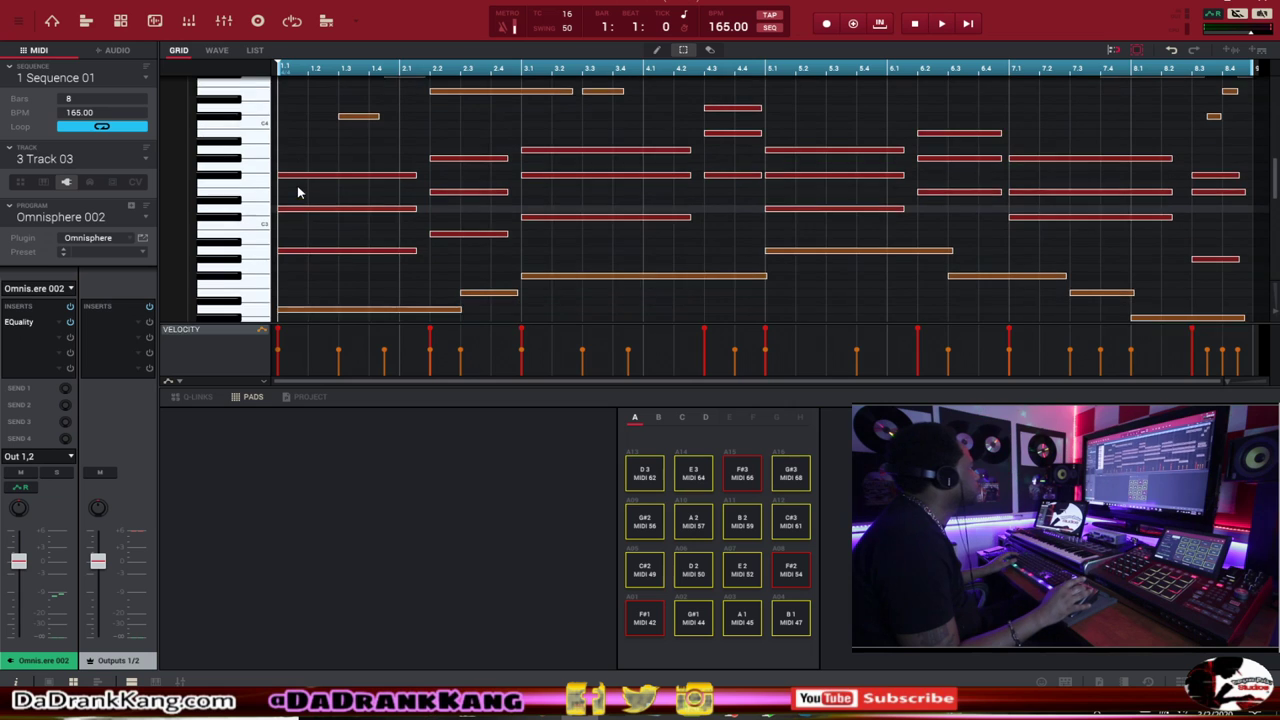
Delete the low bass notes across all eight bars of Track 03
left_click_drag(286, 234, 700, 282)
key("Delete")
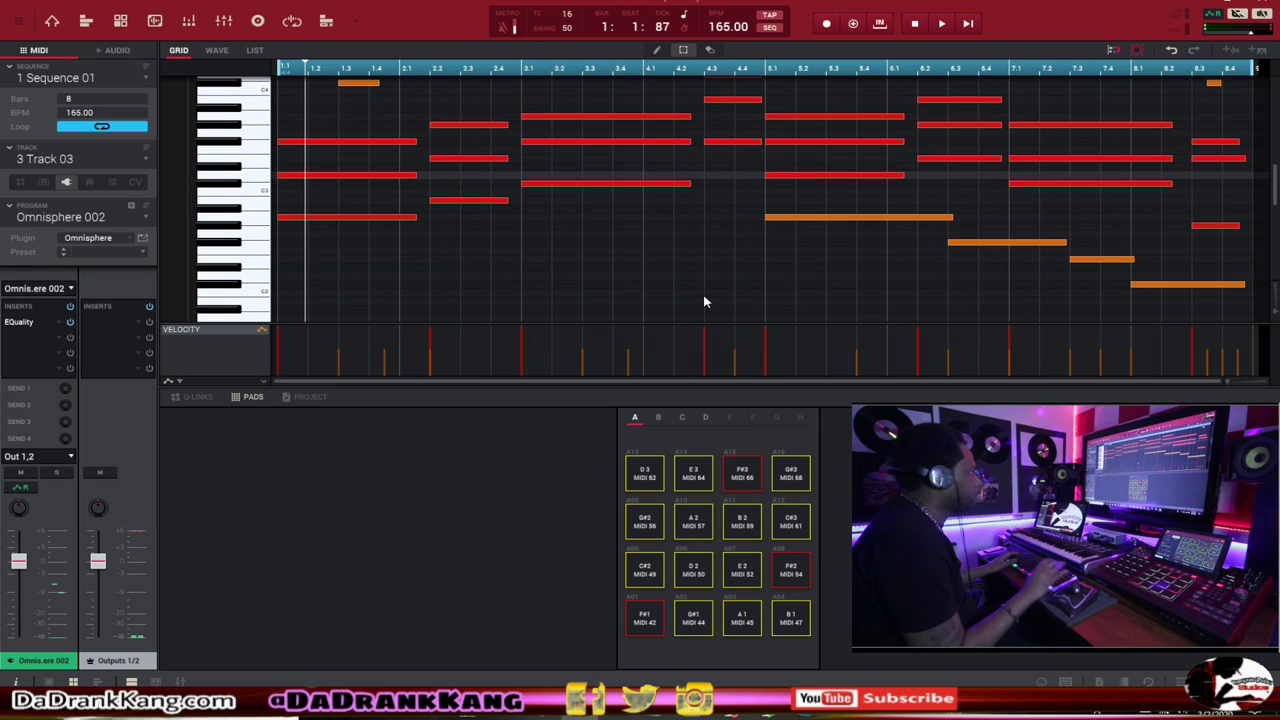
left_click_drag(812, 206, 1161, 293)
key("Delete")
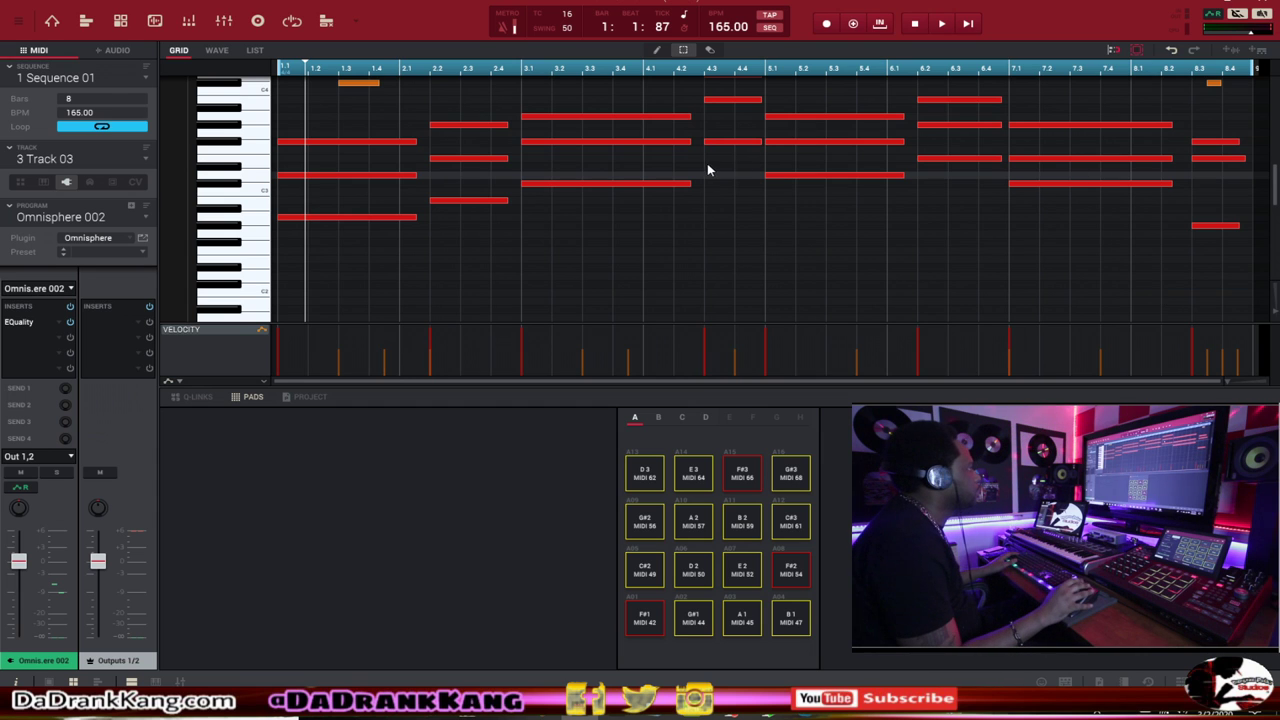
Select all the red chord notes on Track 03 and transpose them up one octave
scroll(525, 151, "up", 4)
left_click_drag(322, 212, 760, 292)
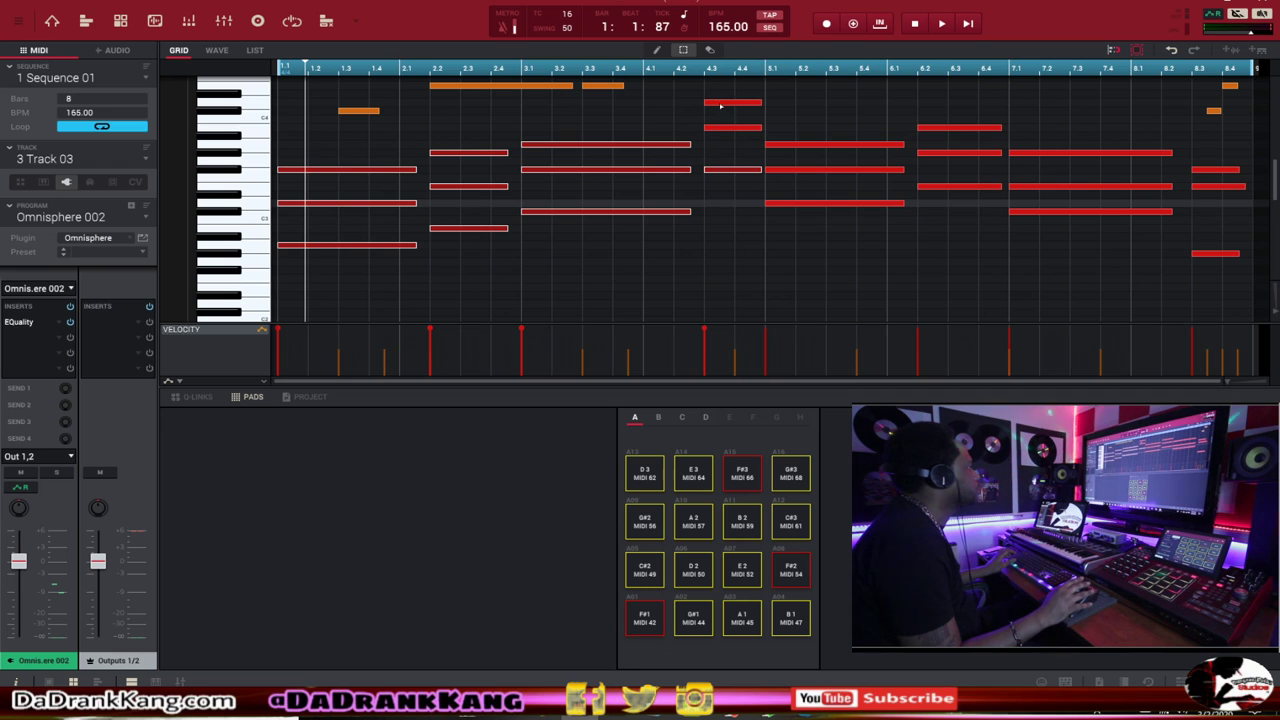
left_click_drag(714, 95, 868, 240)
left_click_drag(937, 110, 1171, 262)
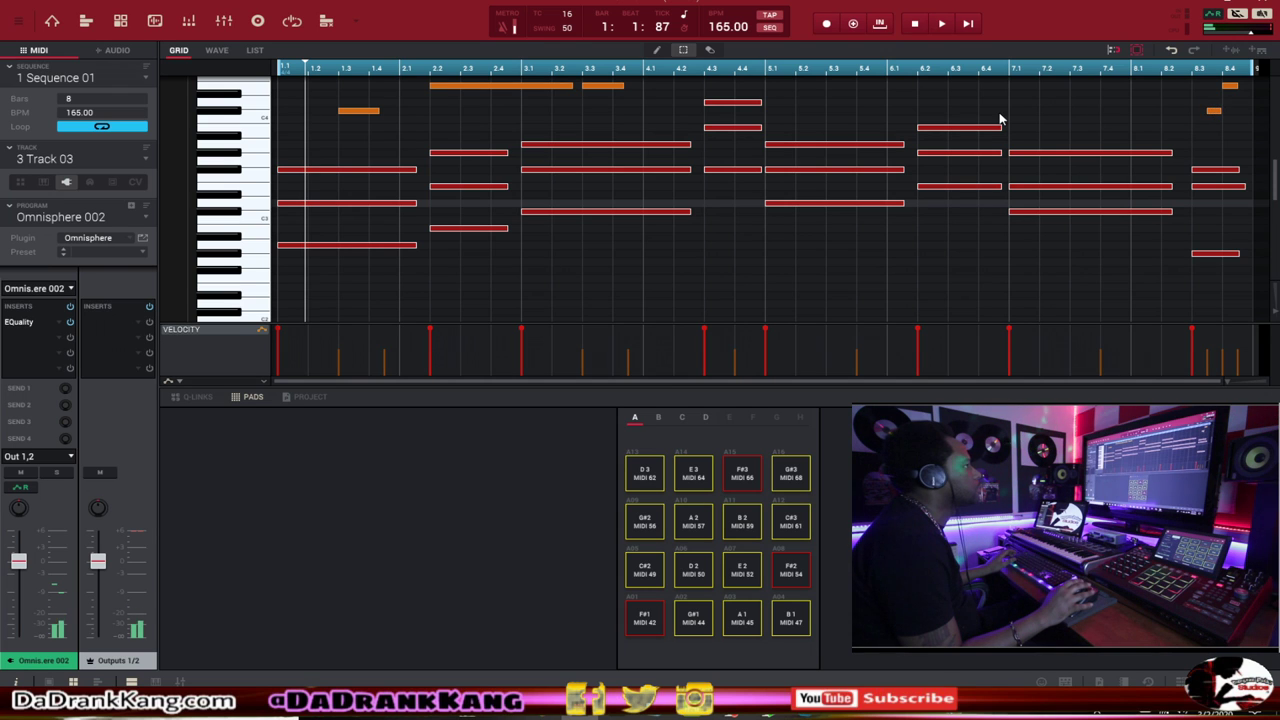
scroll(999, 118, "up", 2)
key("shift+Up")
scroll(409, 197, "up", 1)
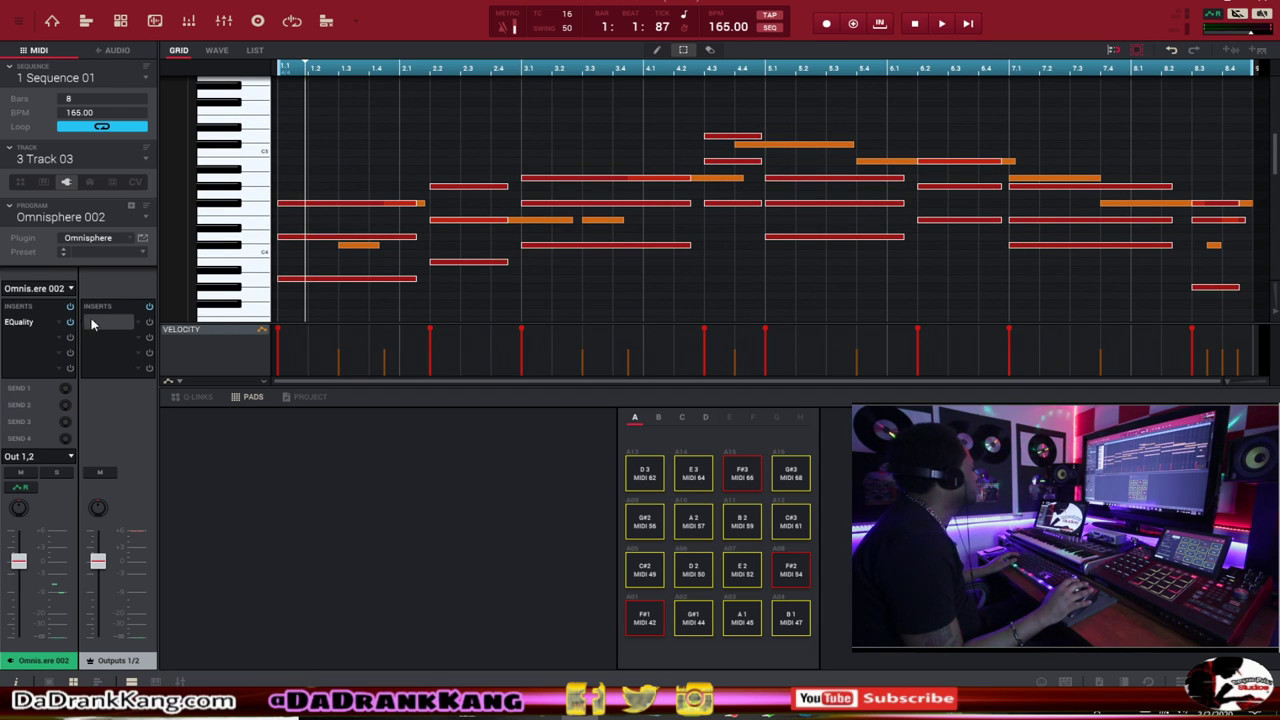
Transpose all Track 03 notes down one octave and play the track back soloed
scroll(404, 261, "up", 4)
key("space")
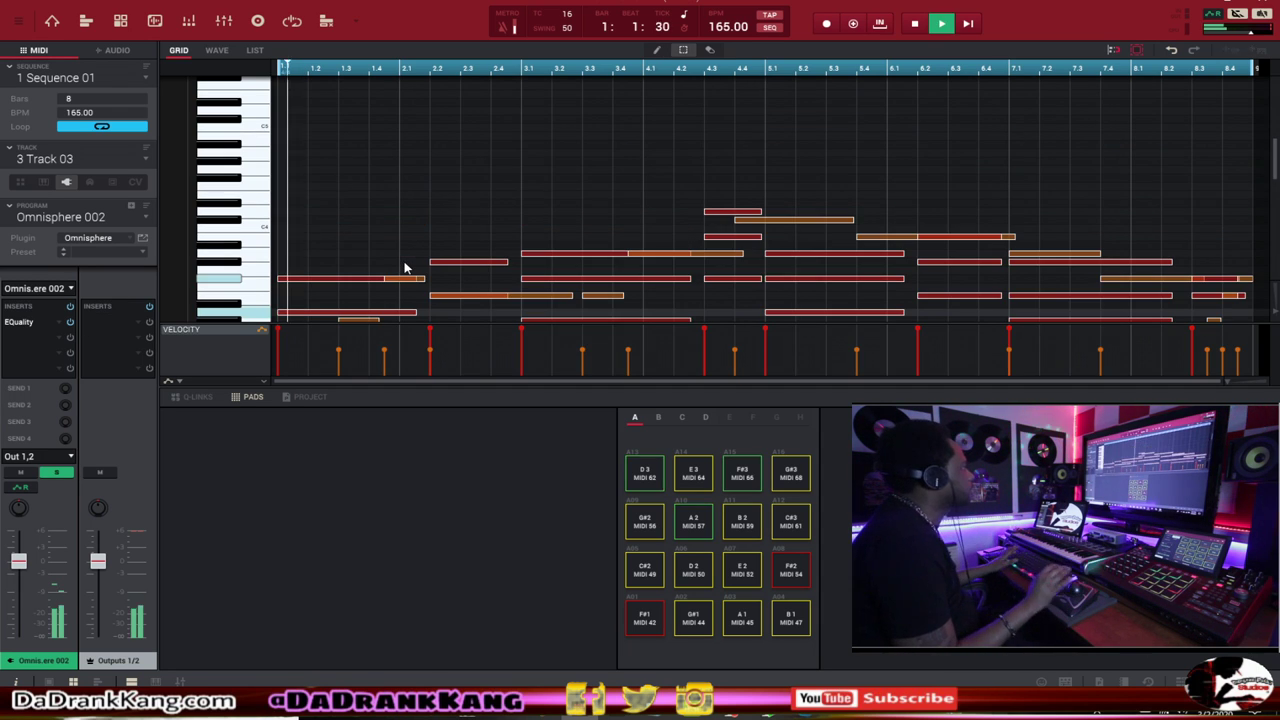
scroll(404, 266, "down", 2)
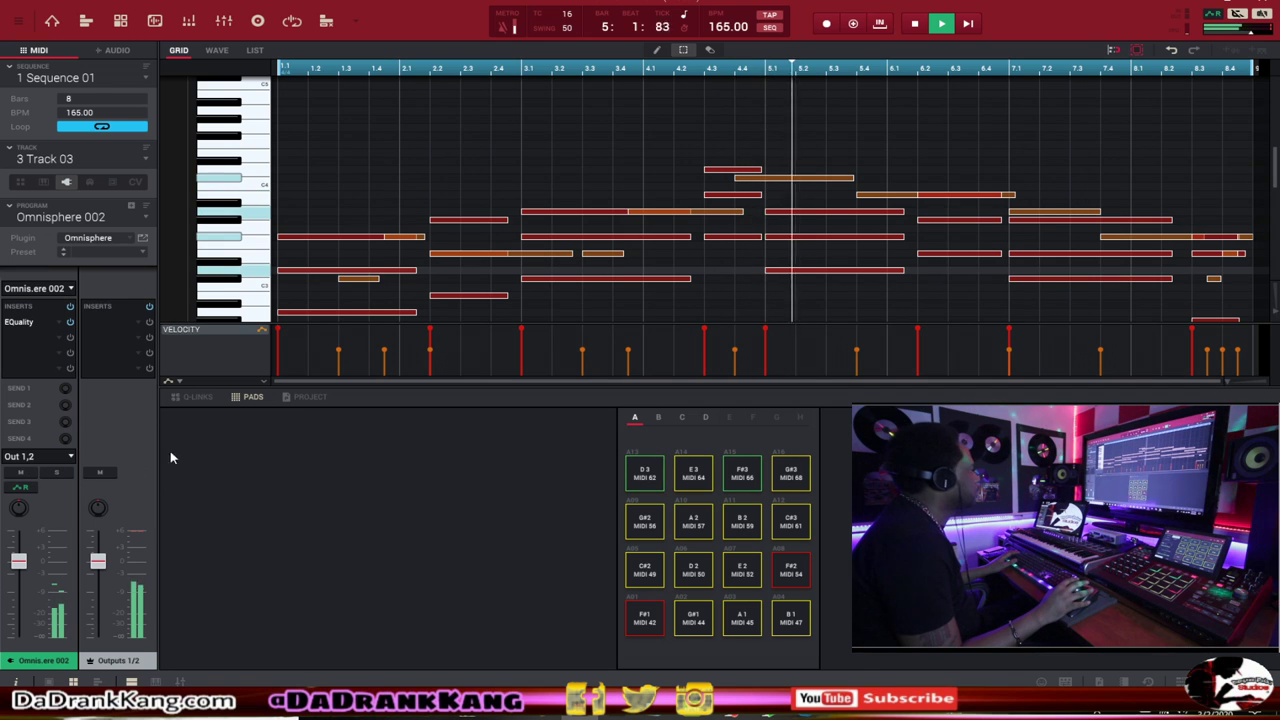
scroll(419, 257, "down", 3)
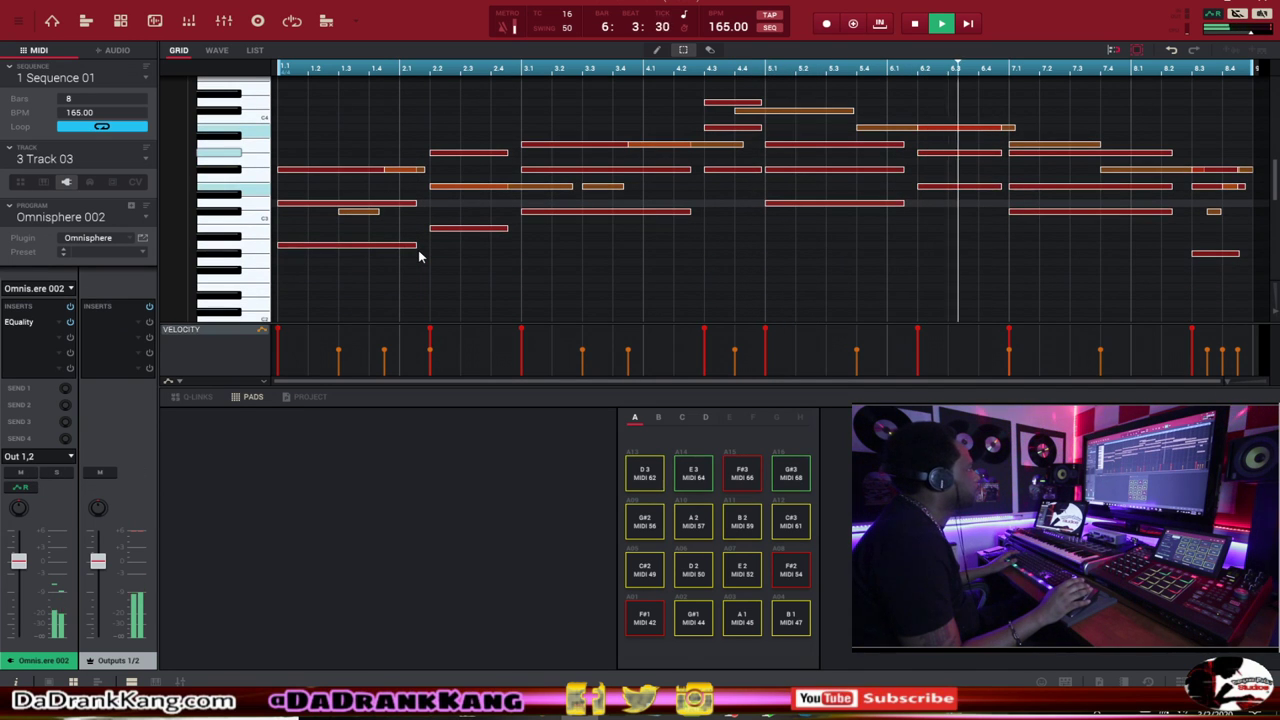
scroll(419, 257, "up", 2)
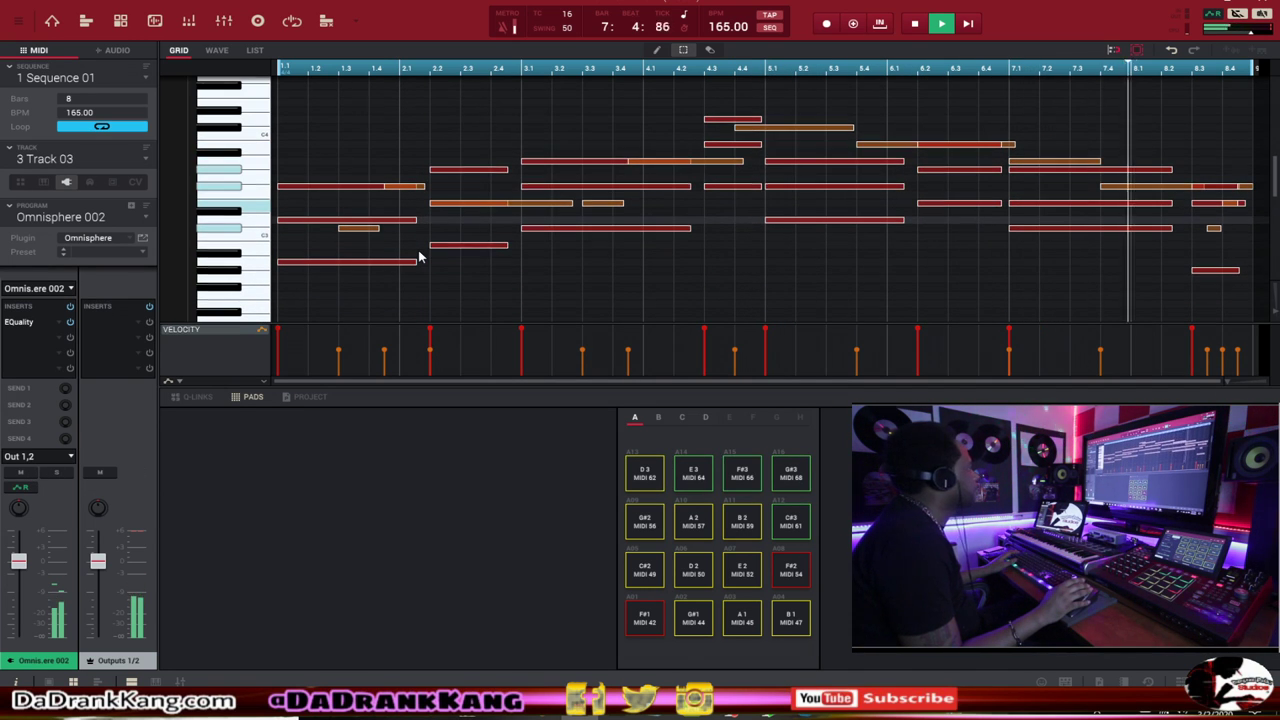
scroll(419, 257, "up", 3)
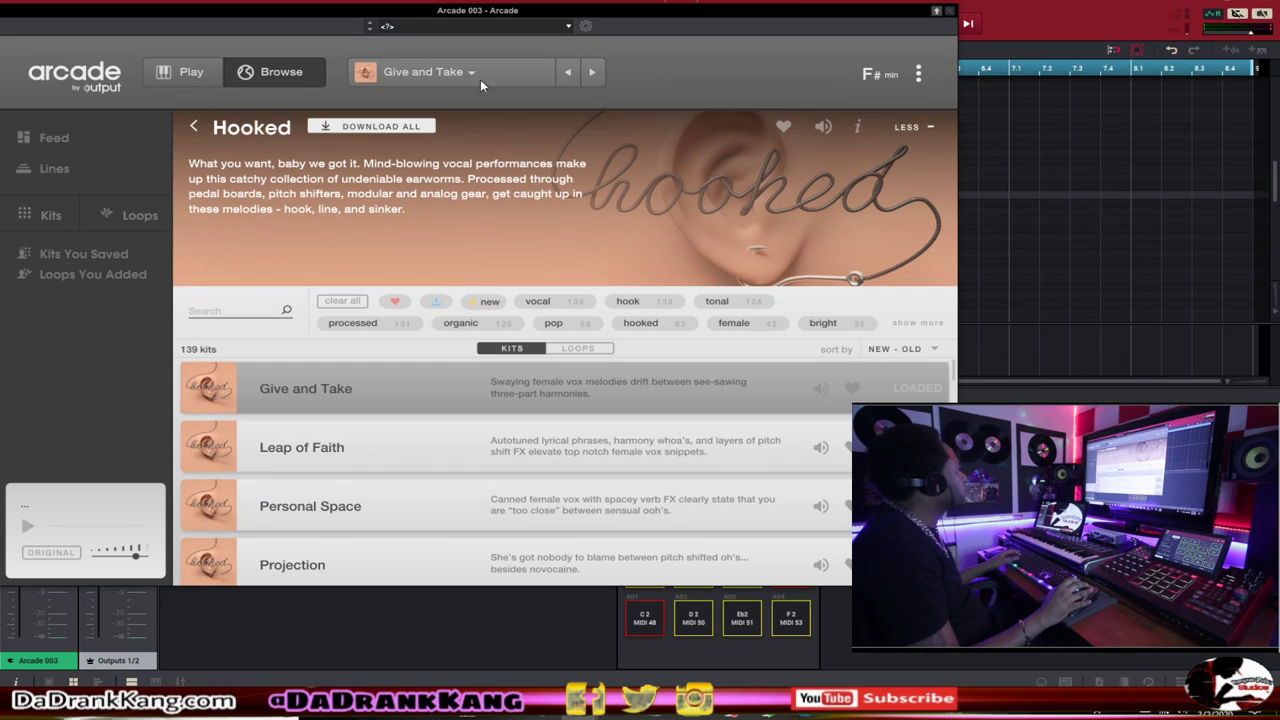
Open Arcade's Give and Take kit for playing and audition the Grateful Miracle 01 sample in its editor
left_click_drag(360, 13, 396, 15)
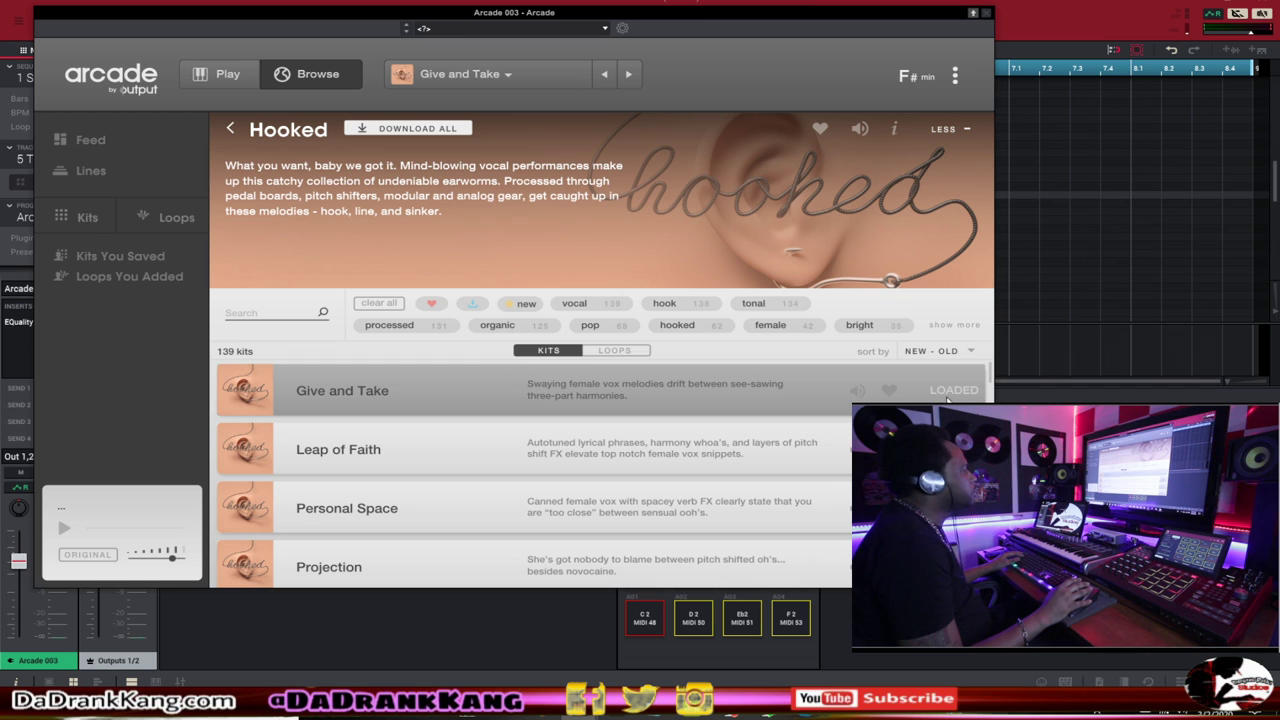
left_click(855, 397)
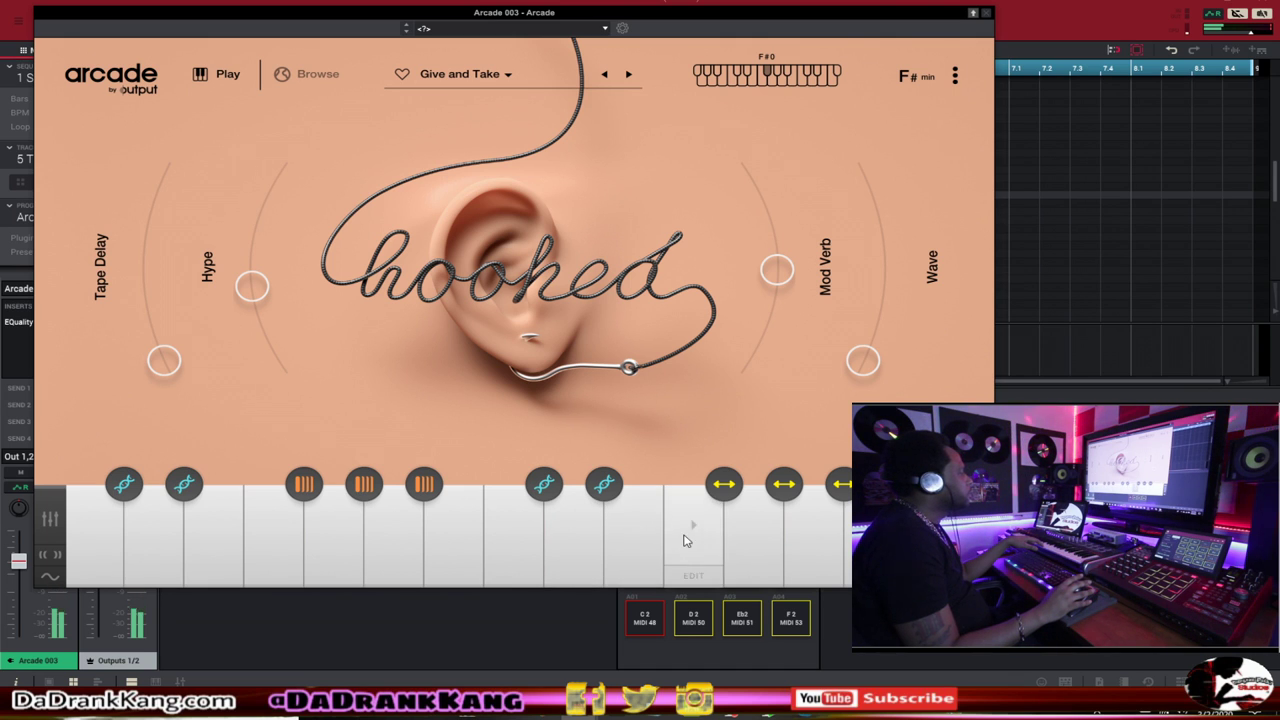
left_click(697, 578)
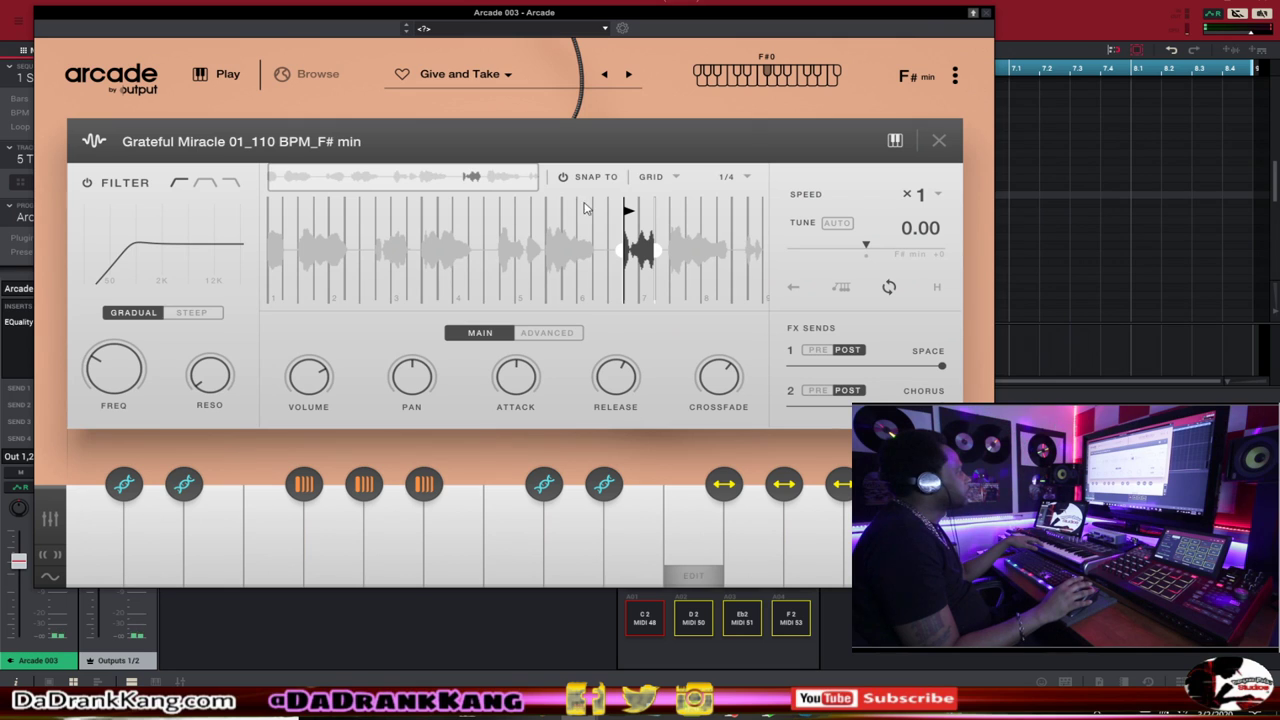
left_click(690, 544)
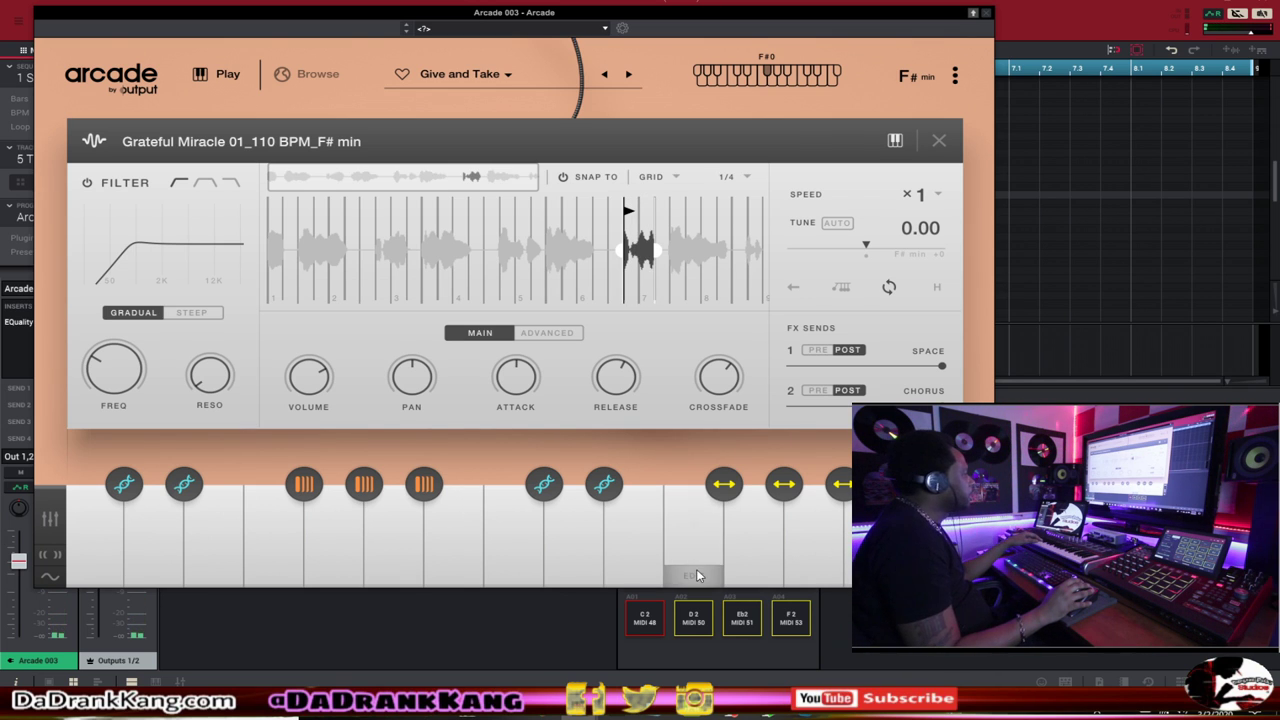
left_click(696, 570)
mouse_move(603, 492)
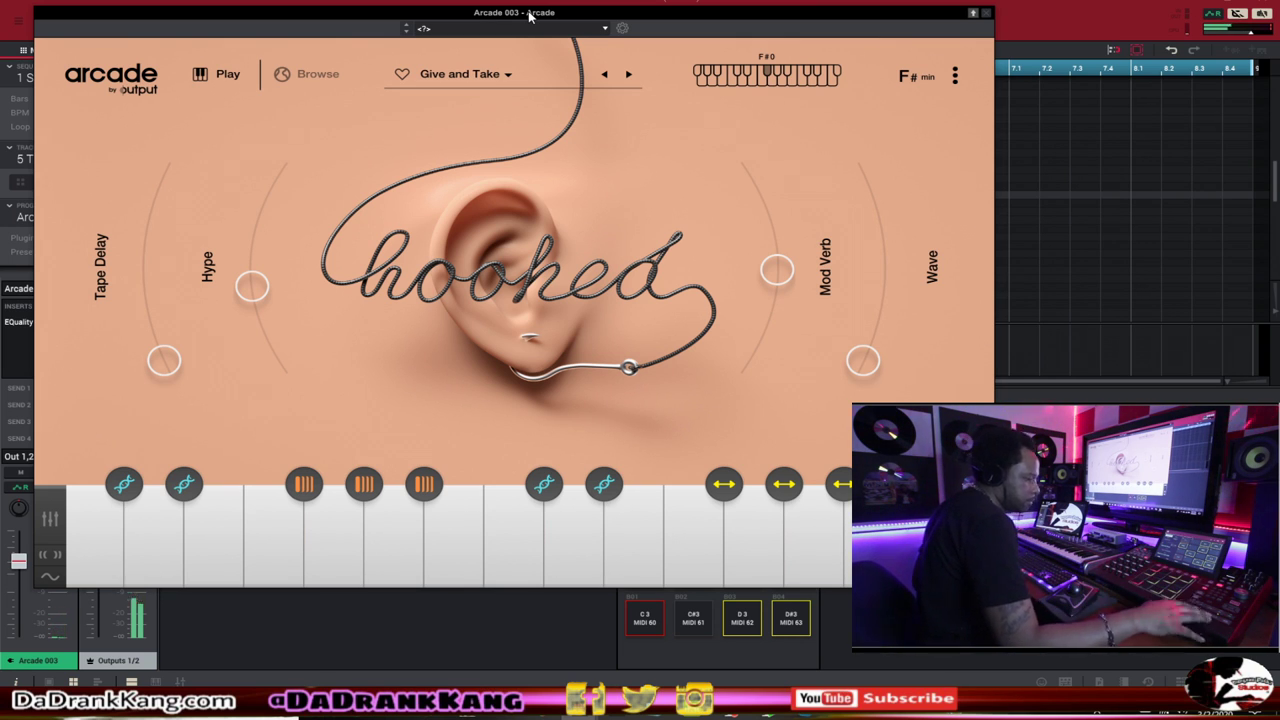
Reposition the Arcade window to uncover the transport controls and the sequence timeline
left_click_drag(975, 18, 873, 168)
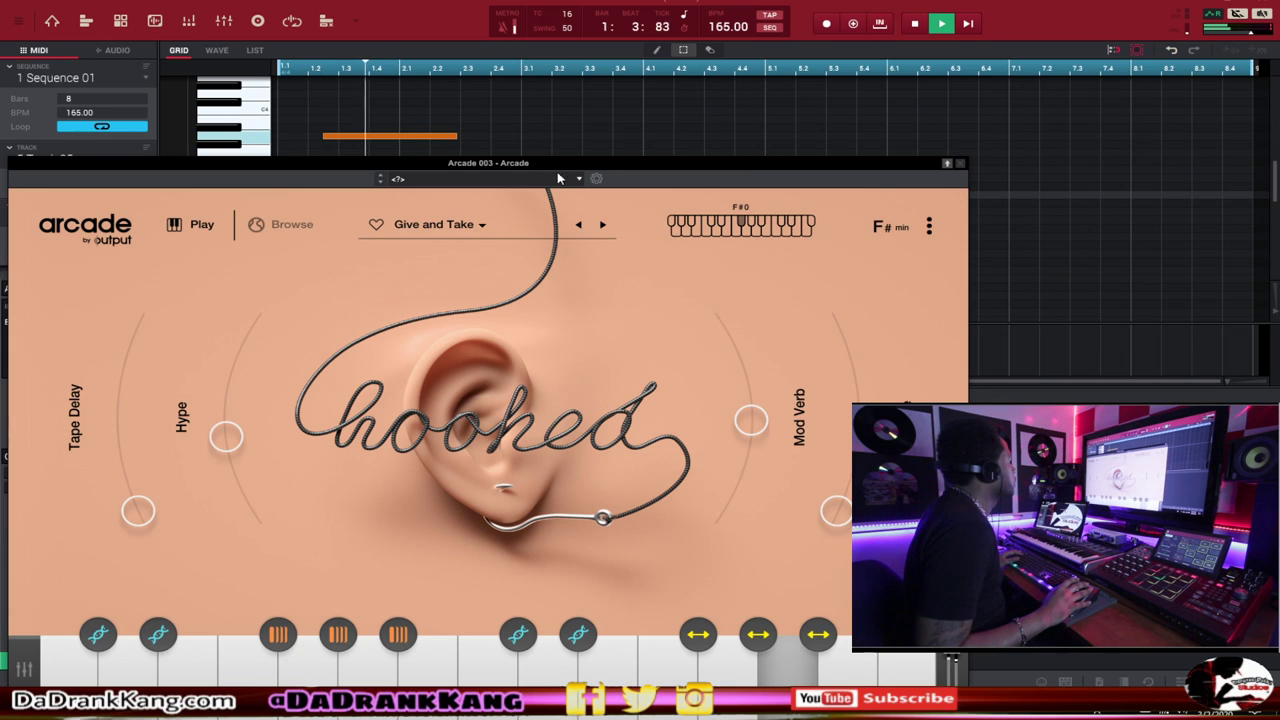
left_click_drag(575, 172, 583, 117)
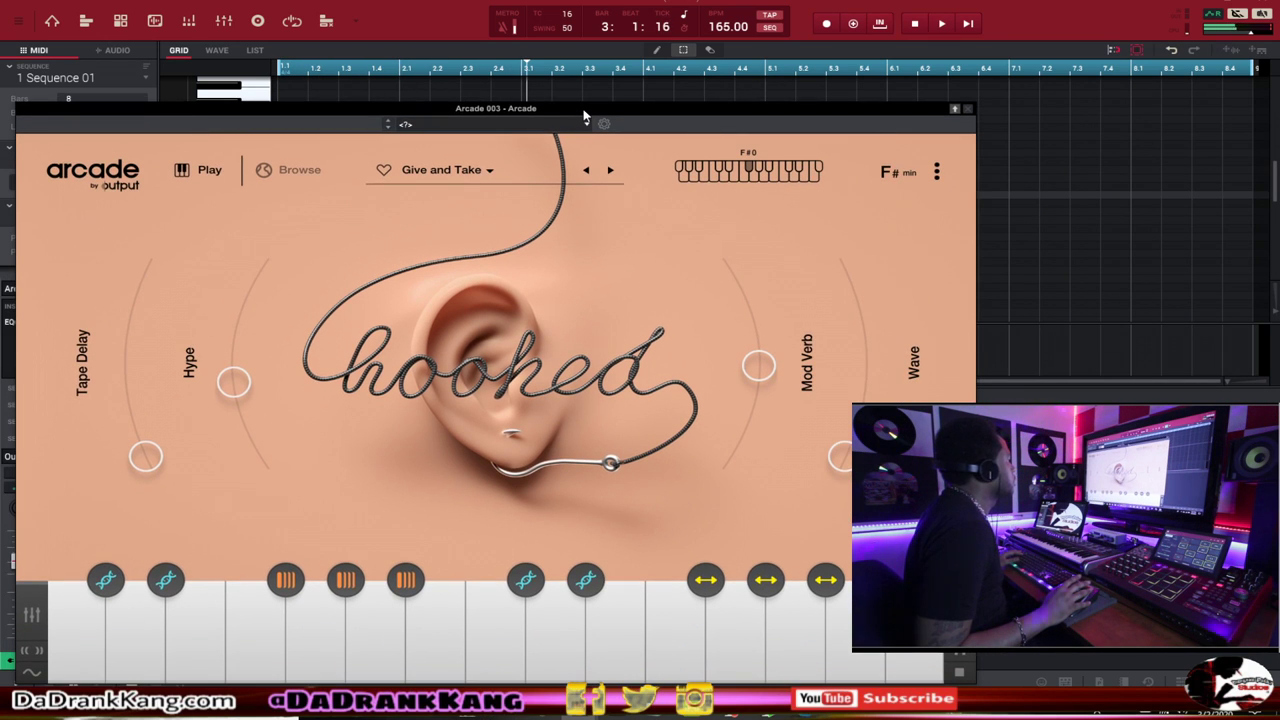